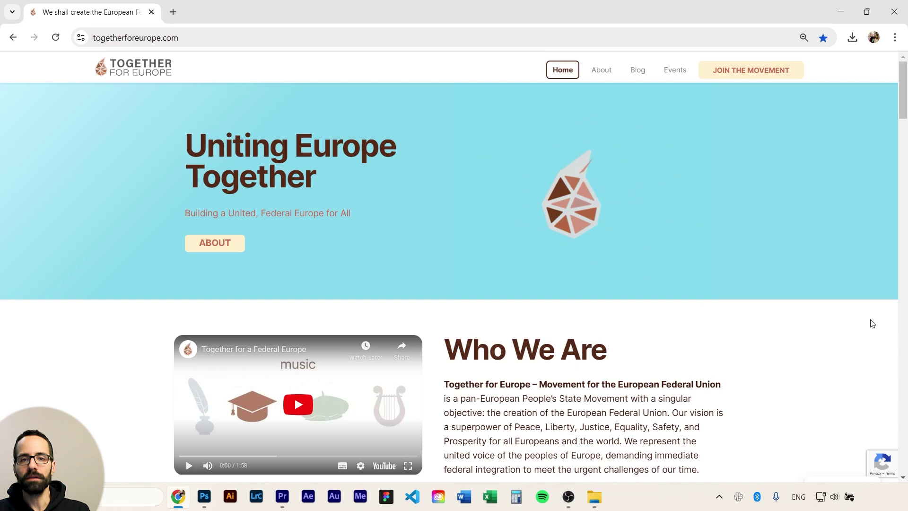
# Scroll down through the togetherforeurope.com homepage sections.
pyautogui.scroll(-6, 872, 323)
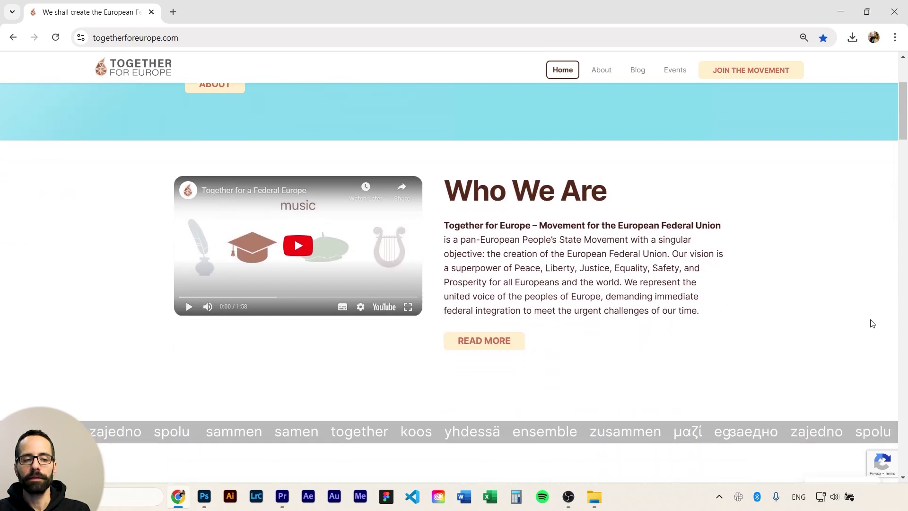
pyautogui.scroll(-3, 873, 323)
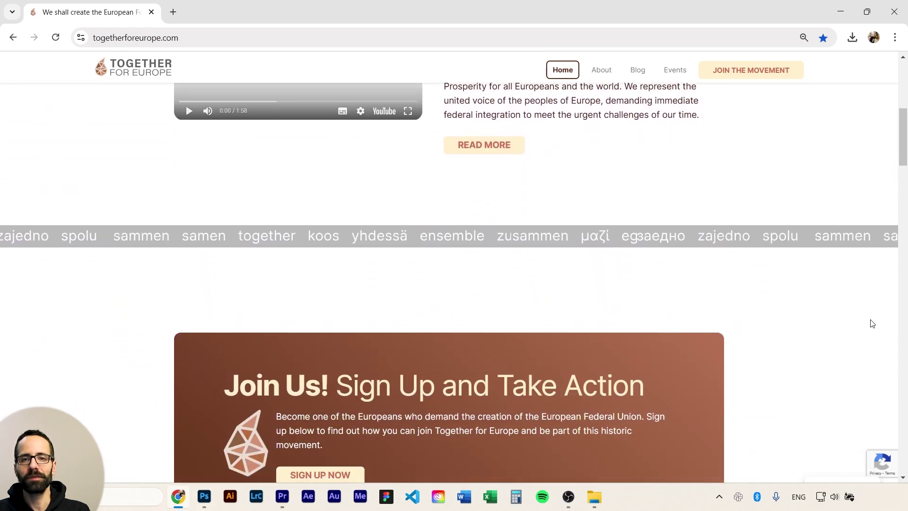
pyautogui.scroll(-3, 872, 324)
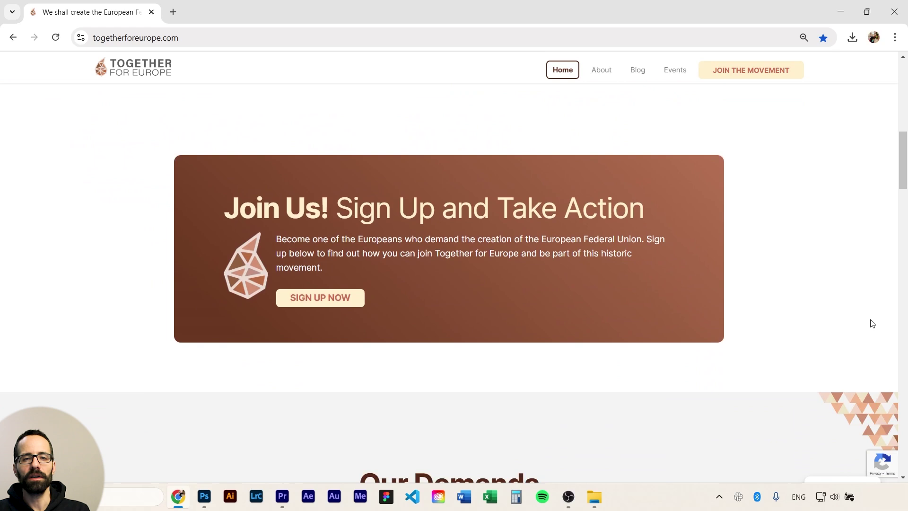
pyautogui.scroll(-9, 872, 324)
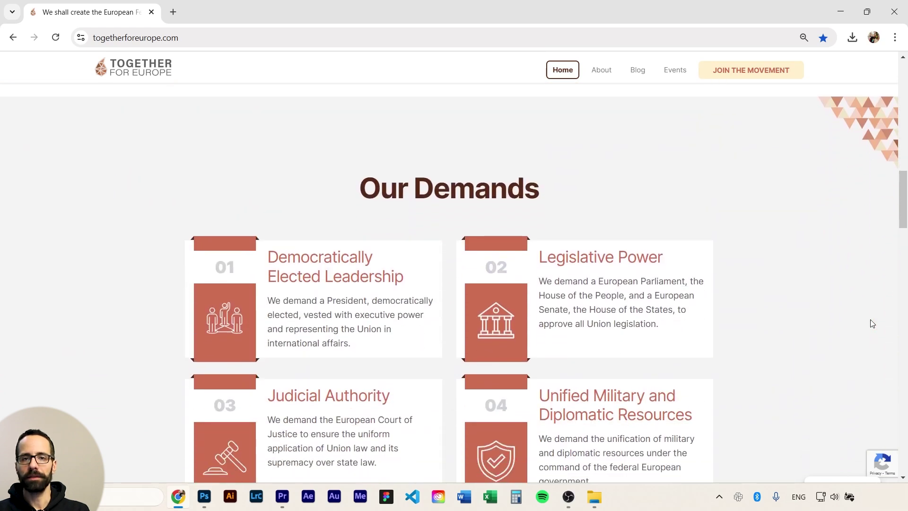
pyautogui.scroll(-5, 872, 323)
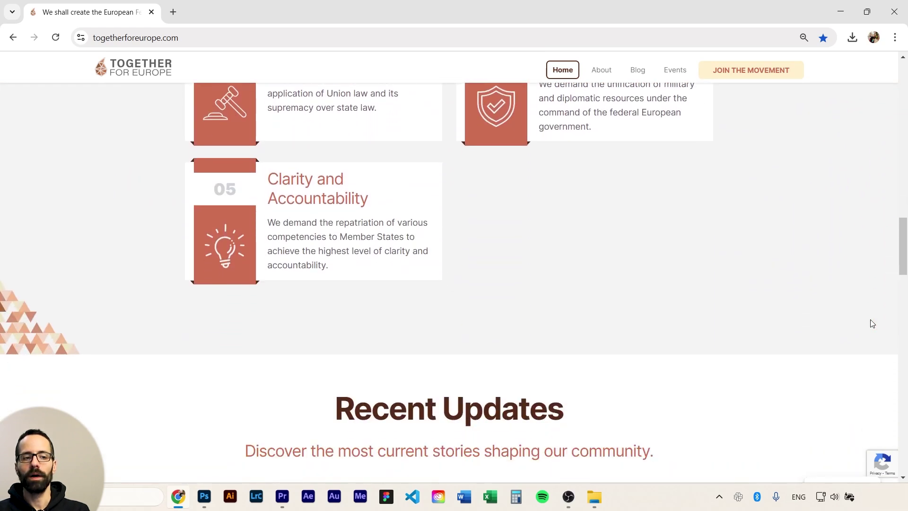
pyautogui.scroll(-7, 873, 324)
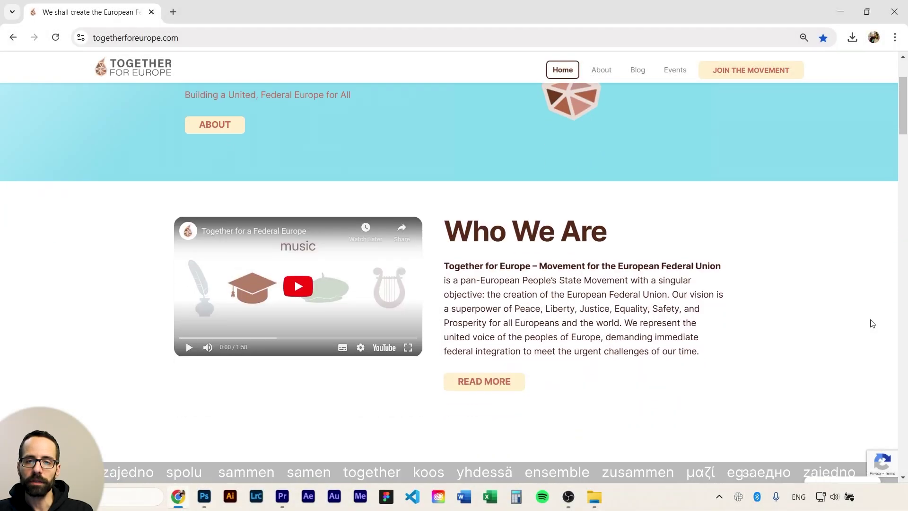
pyautogui.scroll(-3, 873, 324)
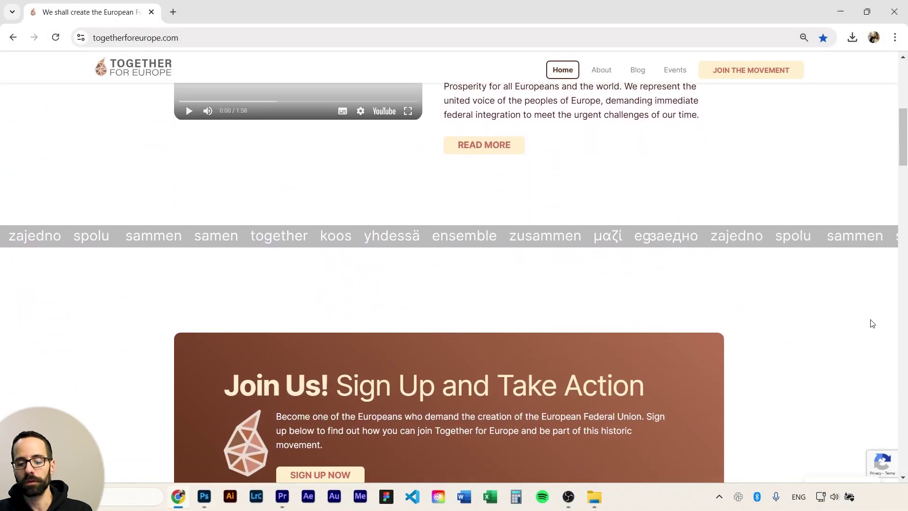
pyautogui.scroll(-6, 873, 323)
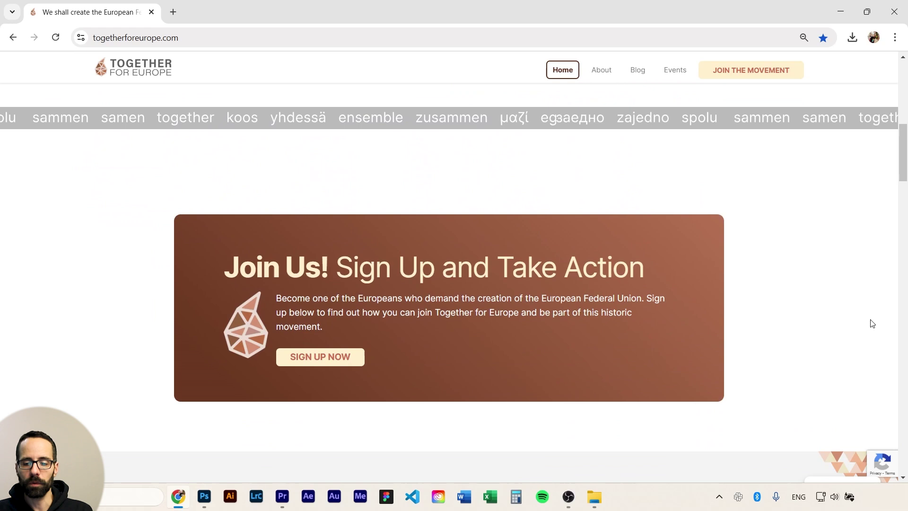
pyautogui.scroll(-8, 872, 324)
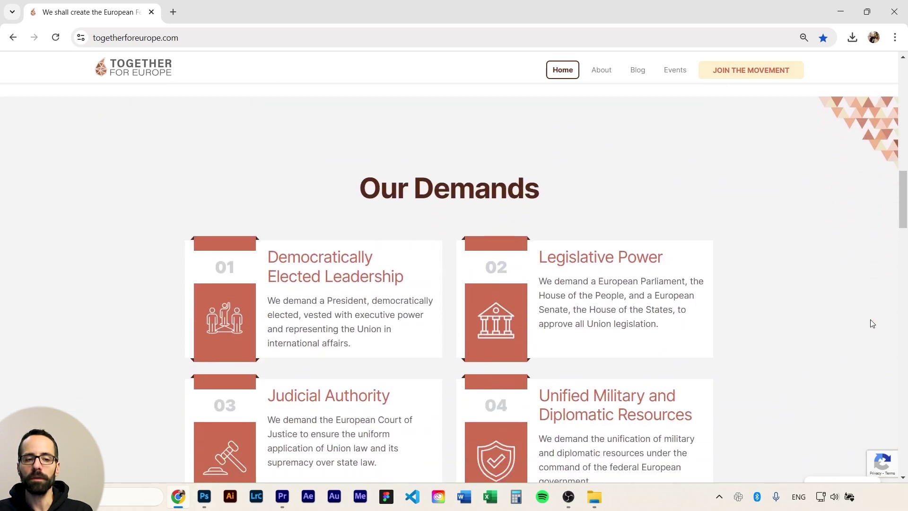
pyautogui.scroll(-2, 873, 324)
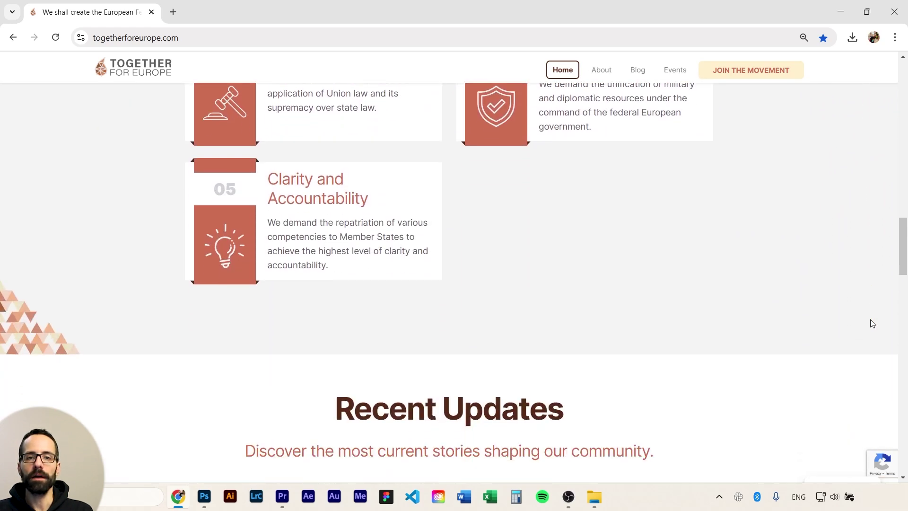
pyautogui.scroll(-8, 873, 323)
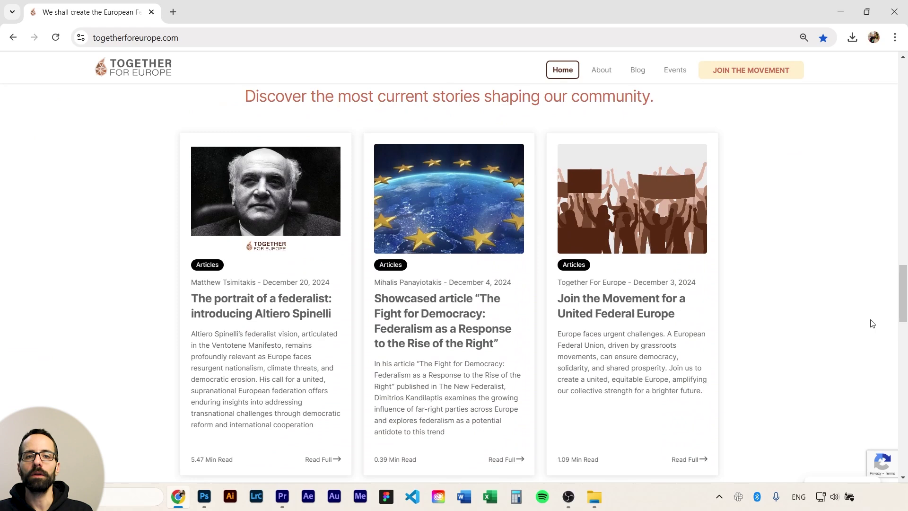
# Open the /join/ page from JOIN THE MOVEMENT and review its Friends and Members options.
pyautogui.scroll(-5, 873, 323)
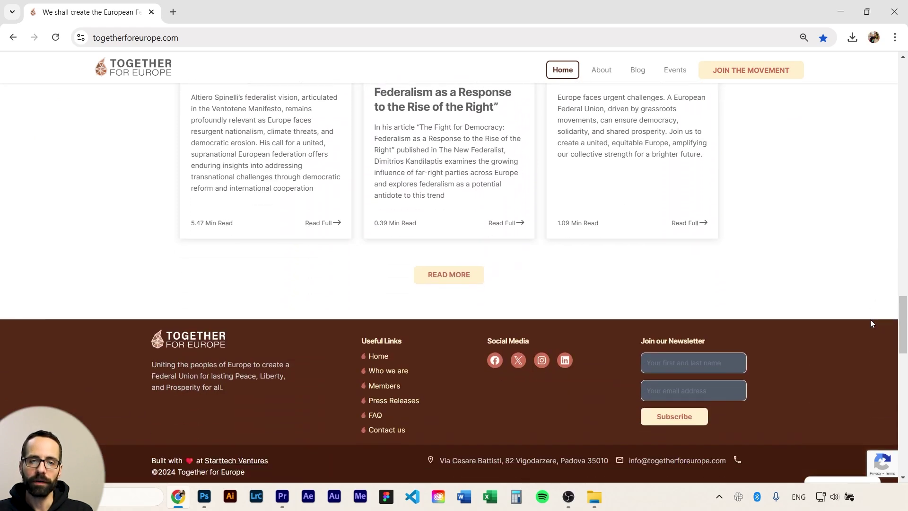
pyautogui.click(751, 70)
pyautogui.scroll(-5, 812, 165)
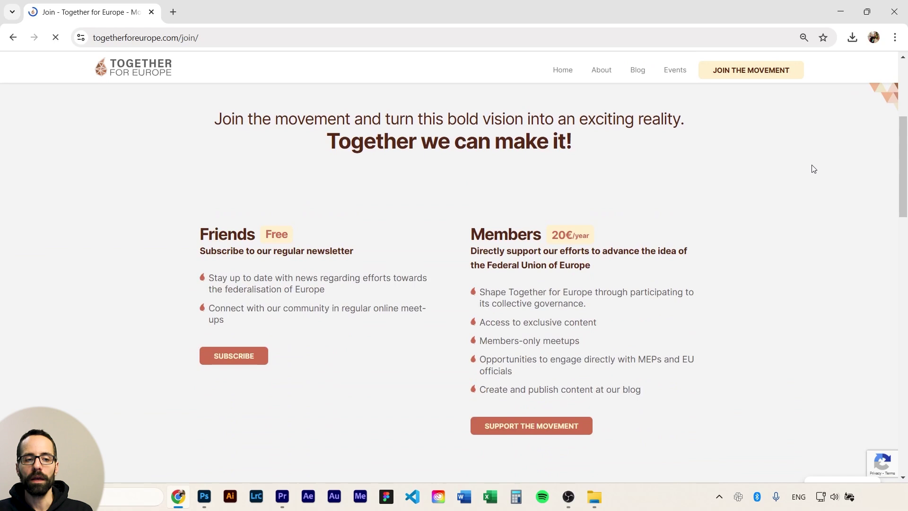
pyautogui.scroll(-3, 814, 169)
pyautogui.scroll(-1, 813, 169)
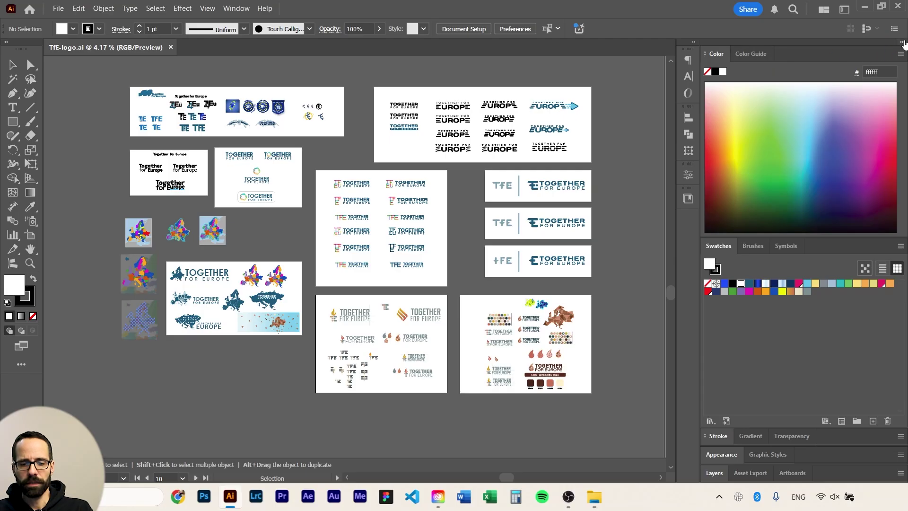
# Collapse the panel dock, then zoom in and select the lower wordmark with the blue wave.
pyautogui.click(904, 44)
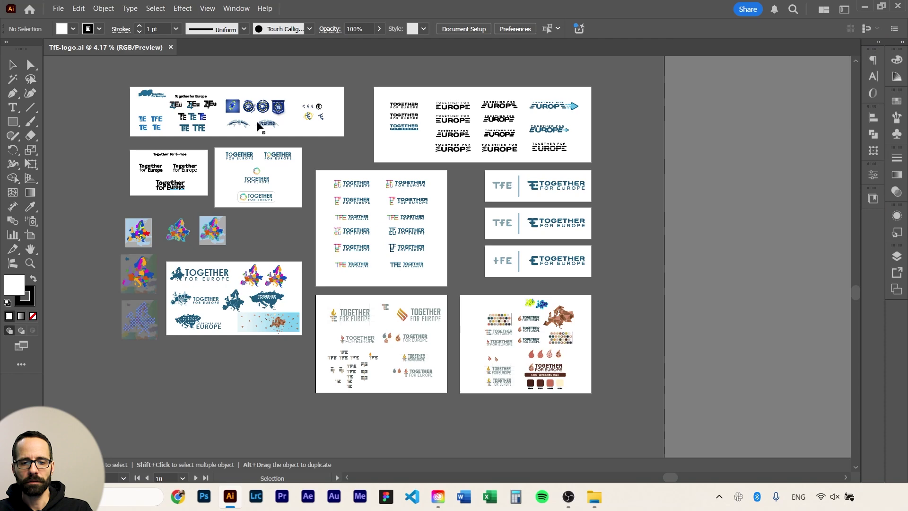
pyautogui.scroll(4, 173, 86)
pyautogui.press('space')
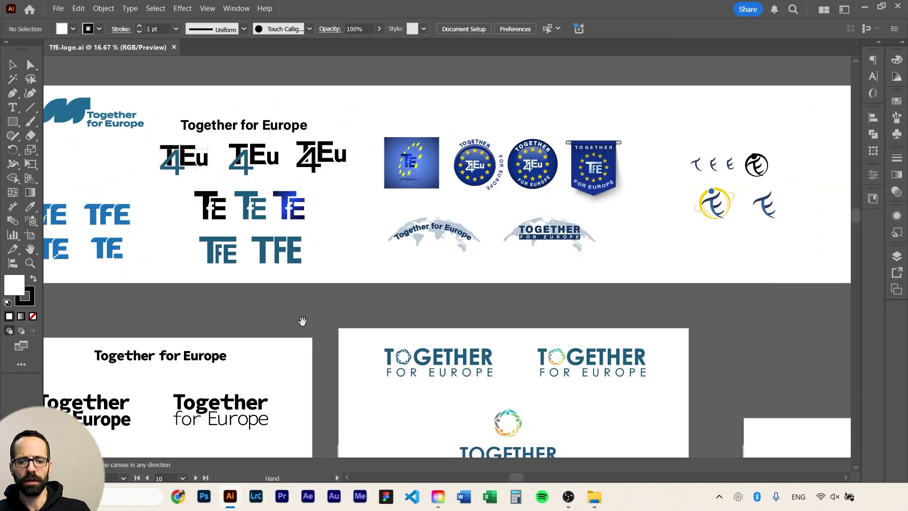
pyautogui.moveTo(283, 444); pyautogui.dragTo(412, 238)
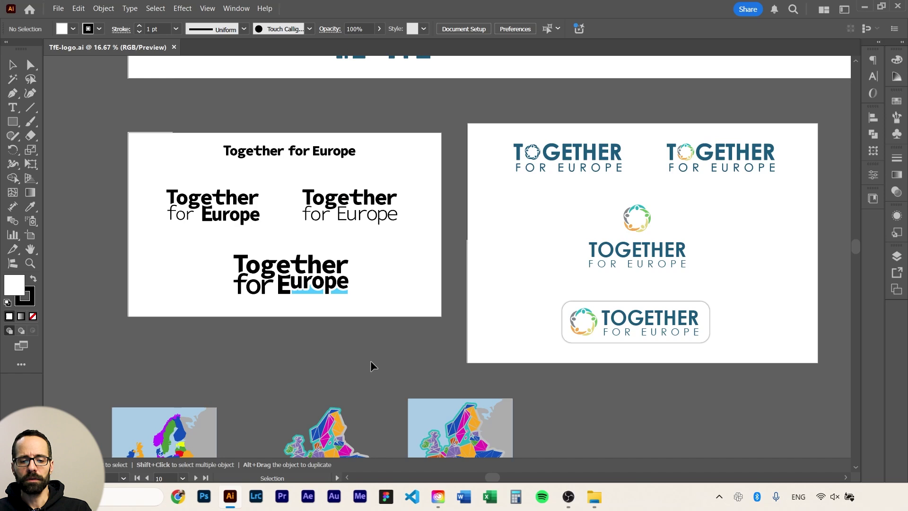
pyautogui.scroll(2, 290, 301)
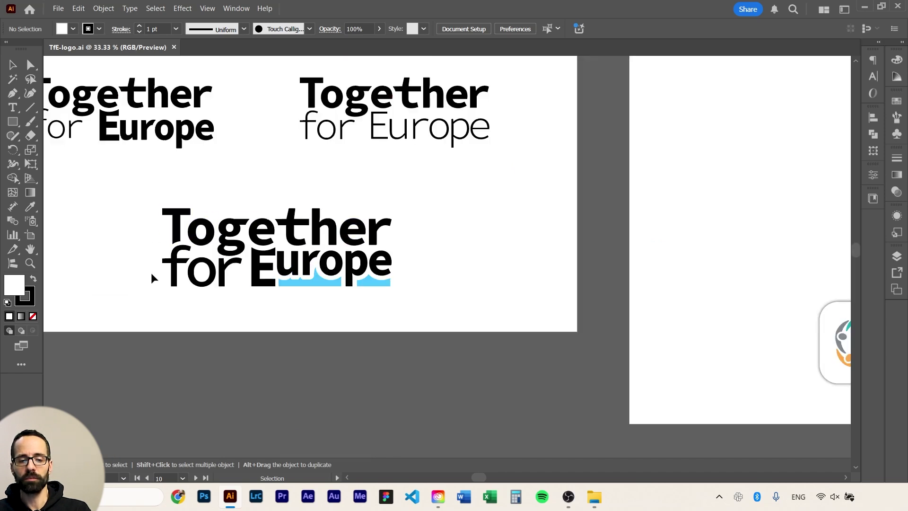
pyautogui.click(318, 283)
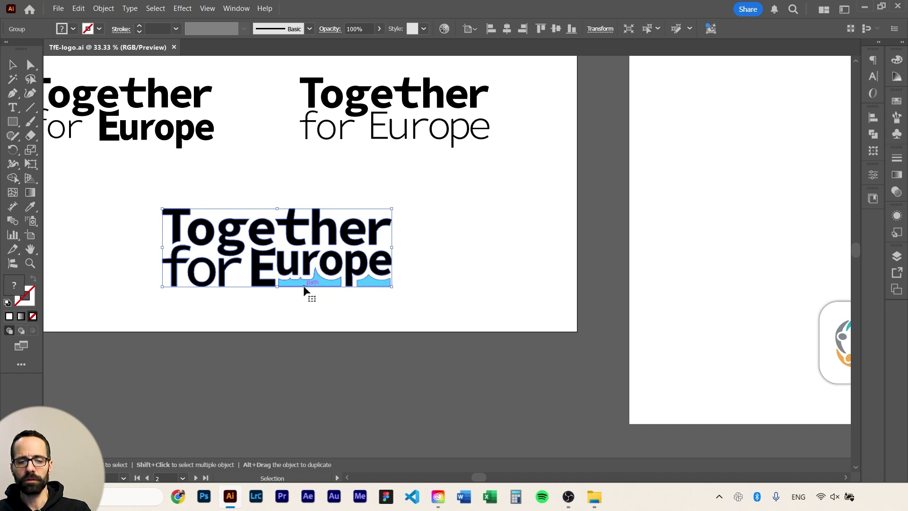
pyautogui.click(421, 289)
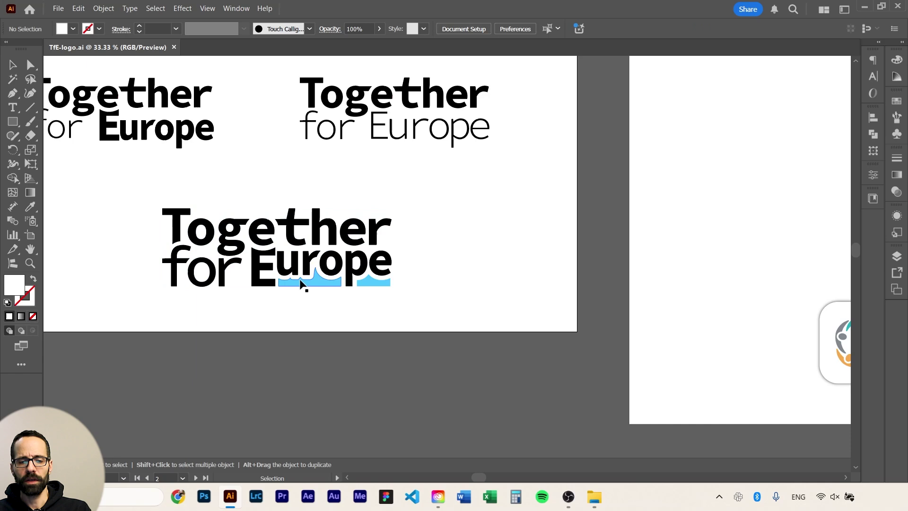
pyautogui.scroll(1, 319, 290)
pyautogui.scroll(-2, 330, 289)
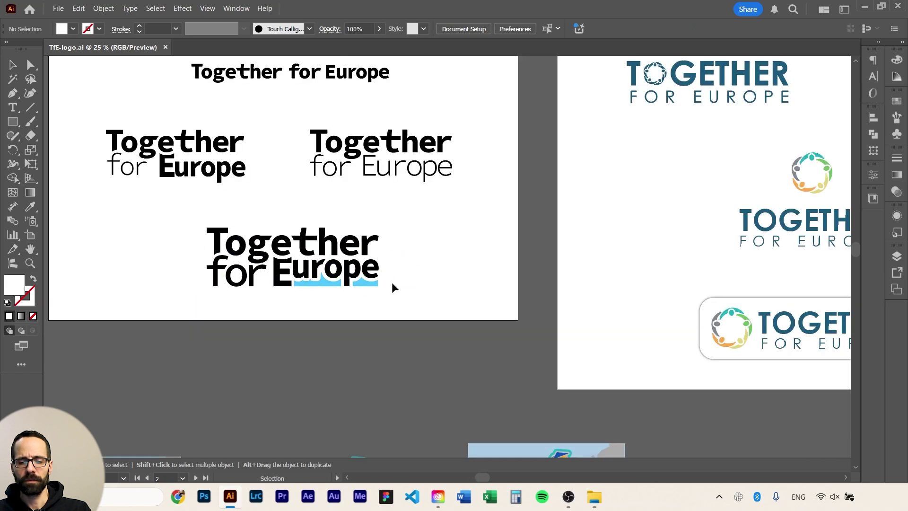
pyautogui.scroll(3, 289, 300)
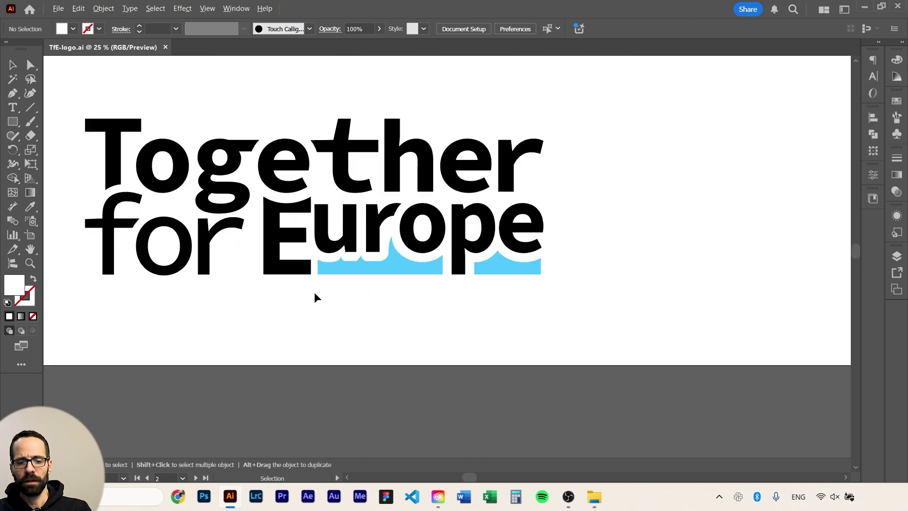
pyautogui.scroll(-5, 406, 290)
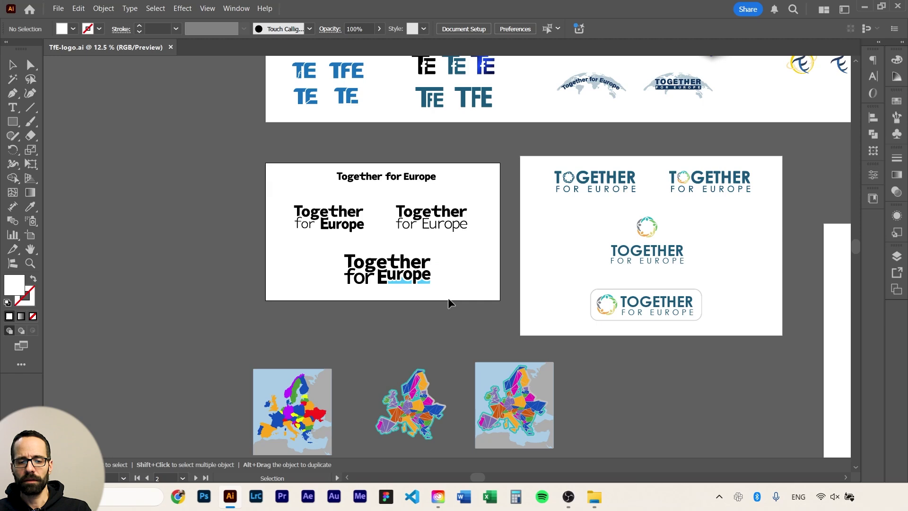
pyautogui.hscroll(5, 490, 278)
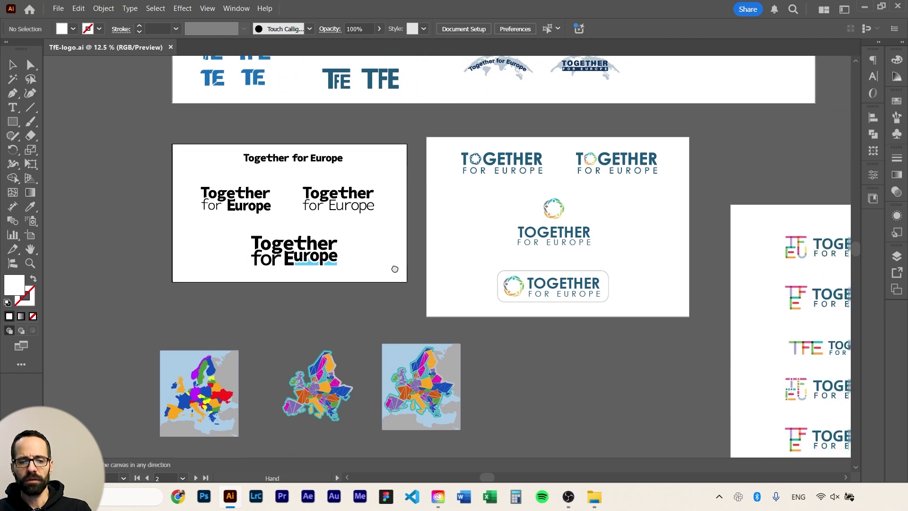
pyautogui.scroll(3, 337, 282)
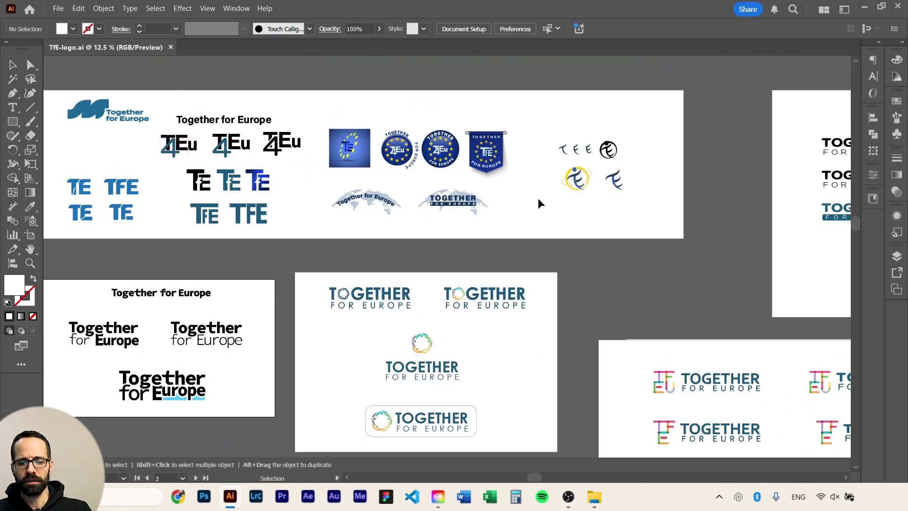
pyautogui.hscroll(8, 385, 303)
pyautogui.moveTo(385, 314); pyautogui.dragTo(335, 332)
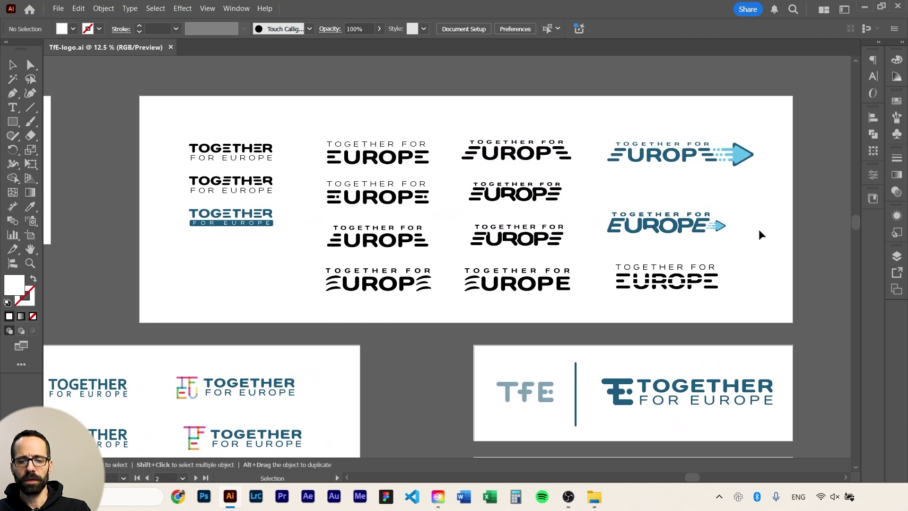
pyautogui.moveTo(460, 393)
pyautogui.mouseDown()
pyautogui.moveTo(482, 237)
pyautogui.moveTo(503, 195)
pyautogui.moveTo(459, 391)
pyautogui.mouseUp()
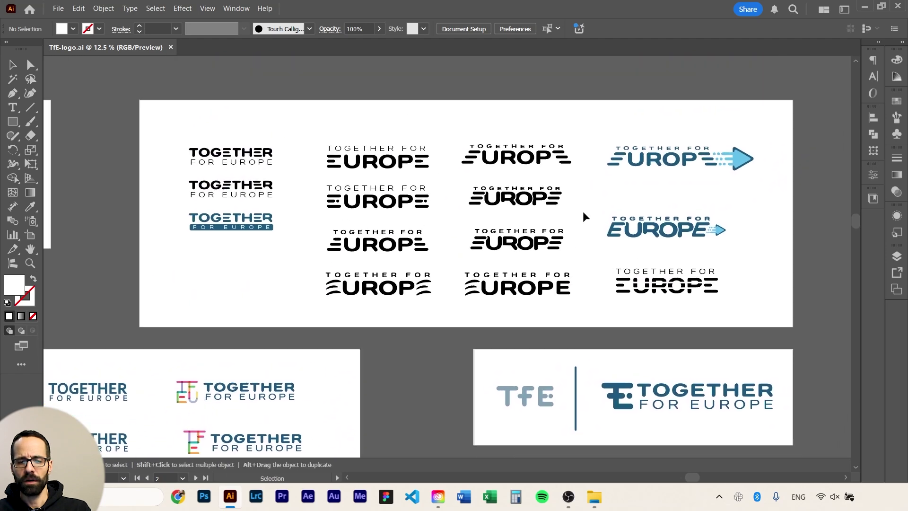
pyautogui.scroll(3, 742, 142)
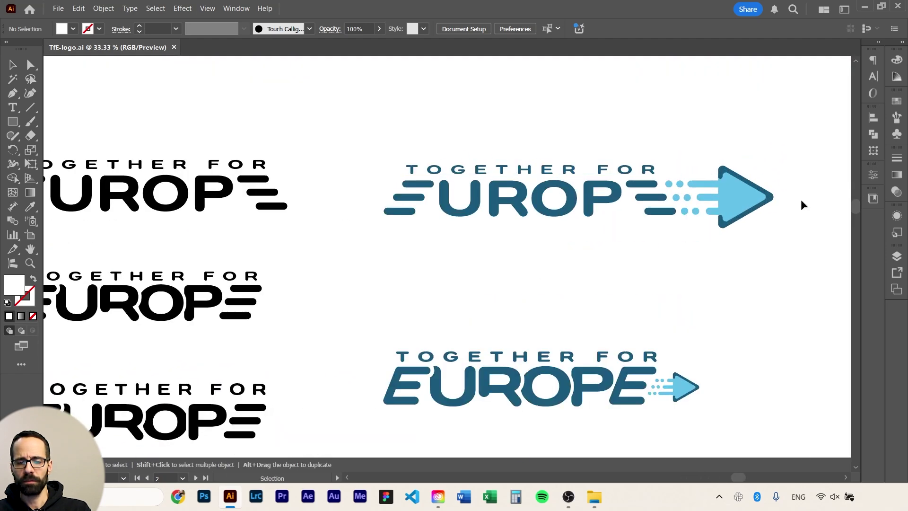
pyautogui.scroll(-3, 640, 297)
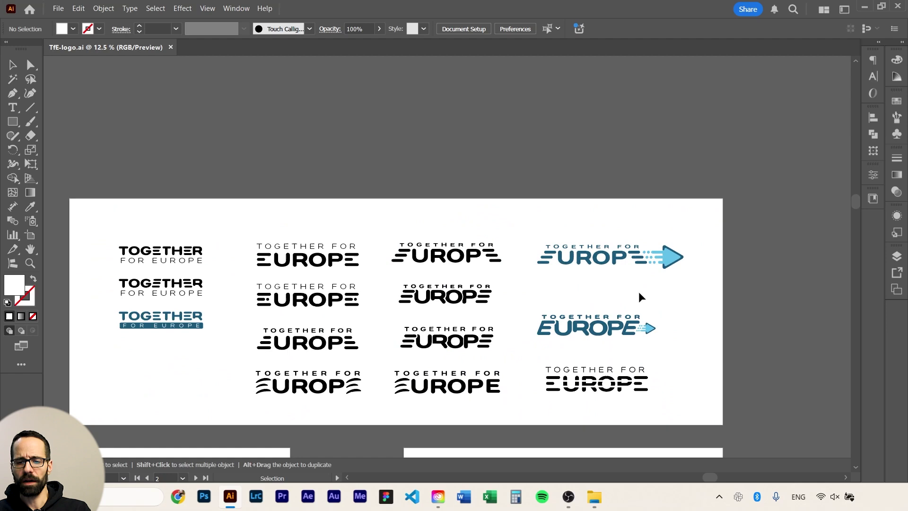
pyautogui.scroll(-5, 662, 246)
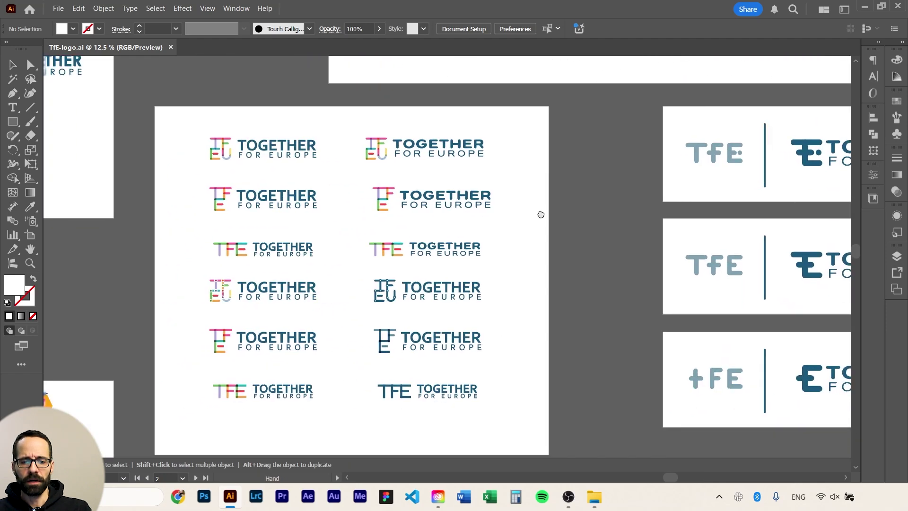
pyautogui.scroll(3, 271, 248)
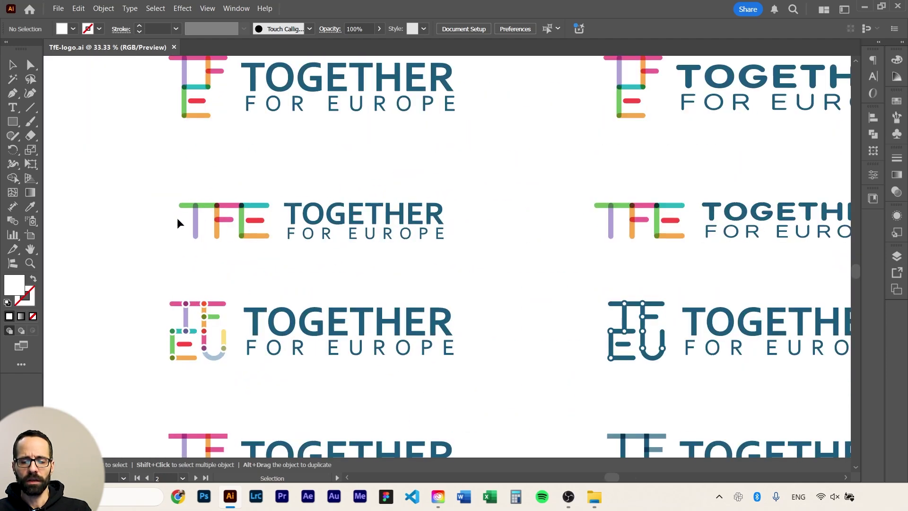
pyautogui.scroll(1, 210, 208)
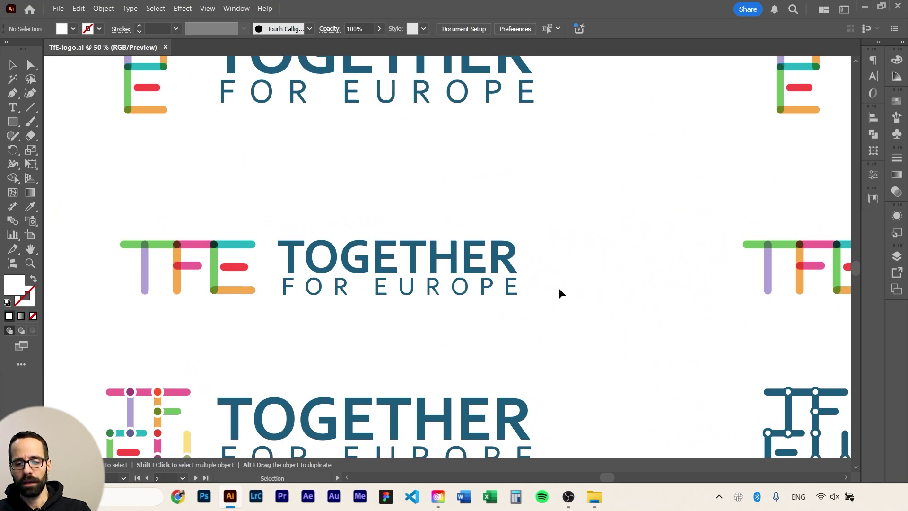
pyautogui.scroll(-2, 560, 293)
pyautogui.moveTo(560, 293); pyautogui.dragTo(504, 227)
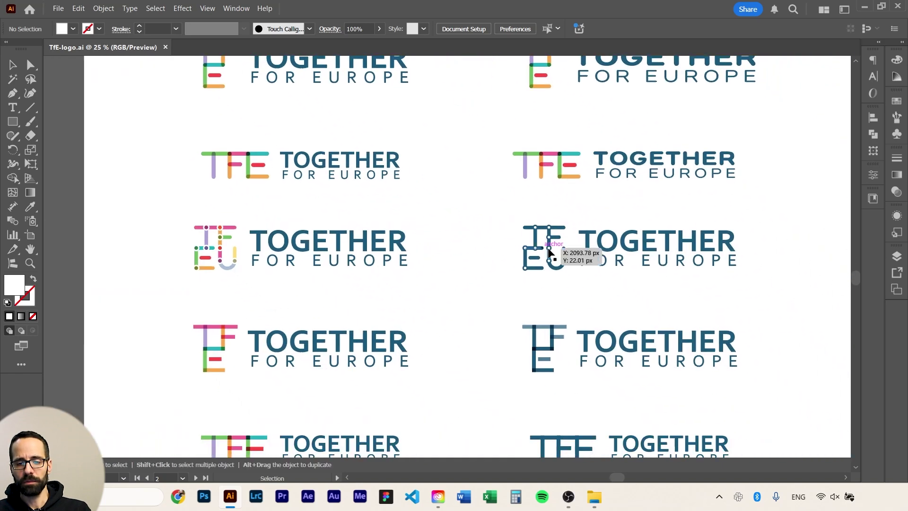
pyautogui.scroll(2, 553, 256)
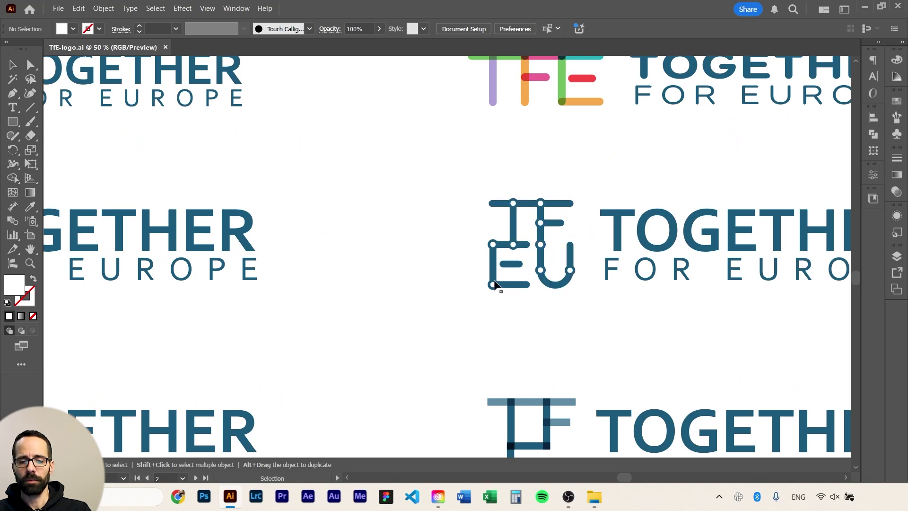
pyautogui.scroll(-2, 549, 116)
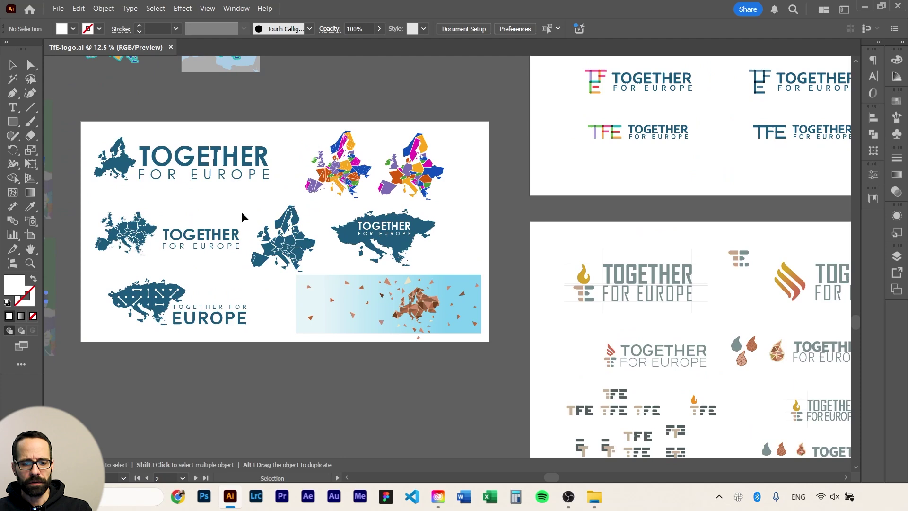
pyautogui.scroll(1, 243, 215)
pyautogui.moveTo(225, 292); pyautogui.dragTo(223, 272)
pyautogui.moveTo(639, 271); pyautogui.dragTo(529, 377)
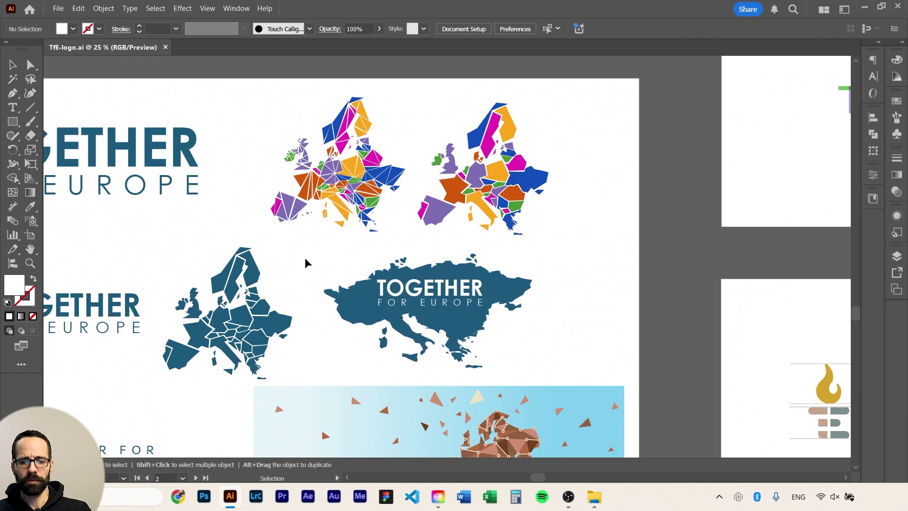
pyautogui.hscroll(-5, 331, 246)
pyautogui.scroll(-3, 500, 150)
pyautogui.hscroll(5, 520, 189)
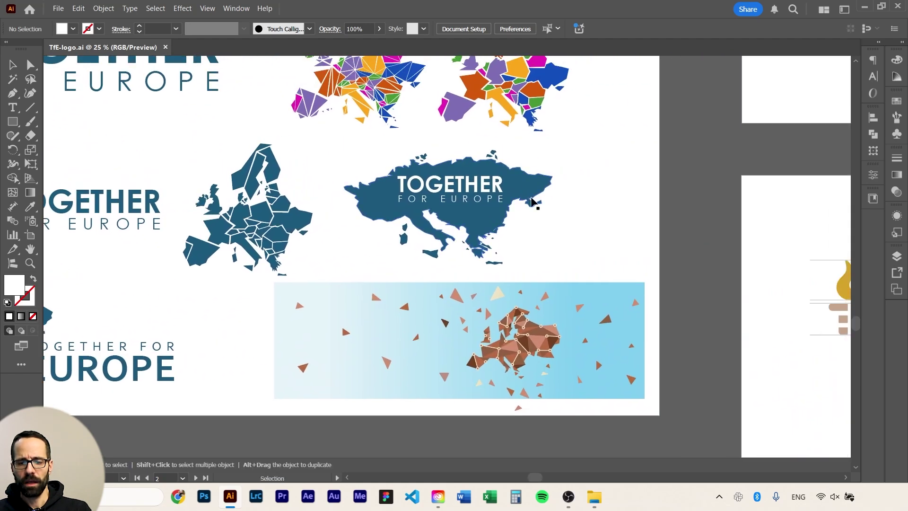
pyautogui.scroll(-1, 533, 202)
pyautogui.moveTo(585, 237); pyautogui.dragTo(218, 182)
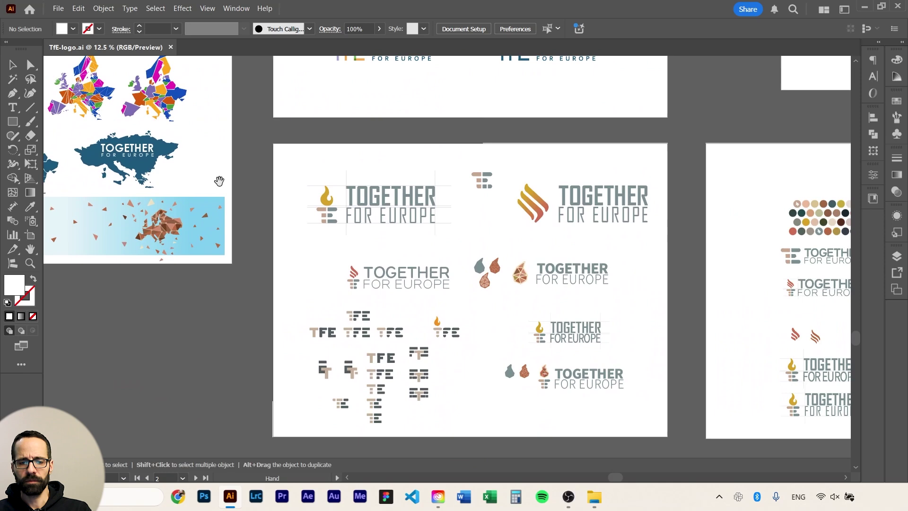
pyautogui.scroll(1, 562, 220)
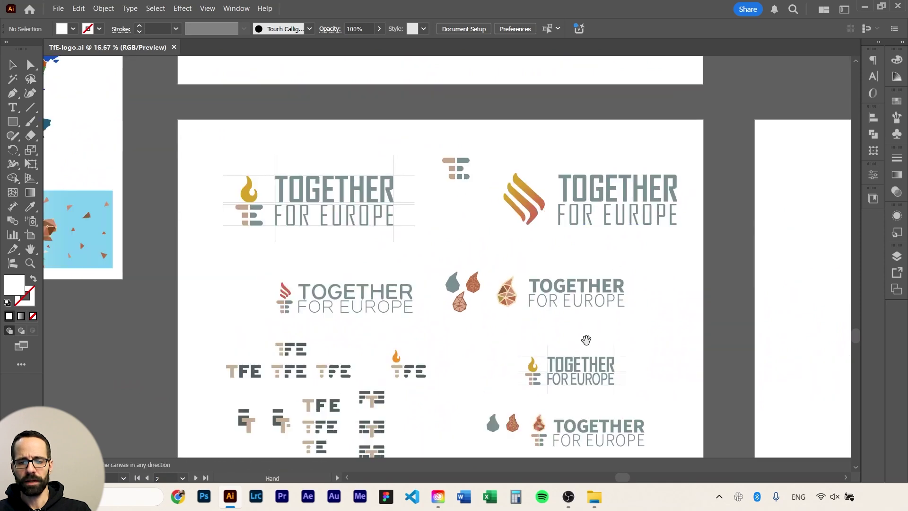
pyautogui.scroll(-4, 586, 340)
pyautogui.hscroll(8, 568, 293)
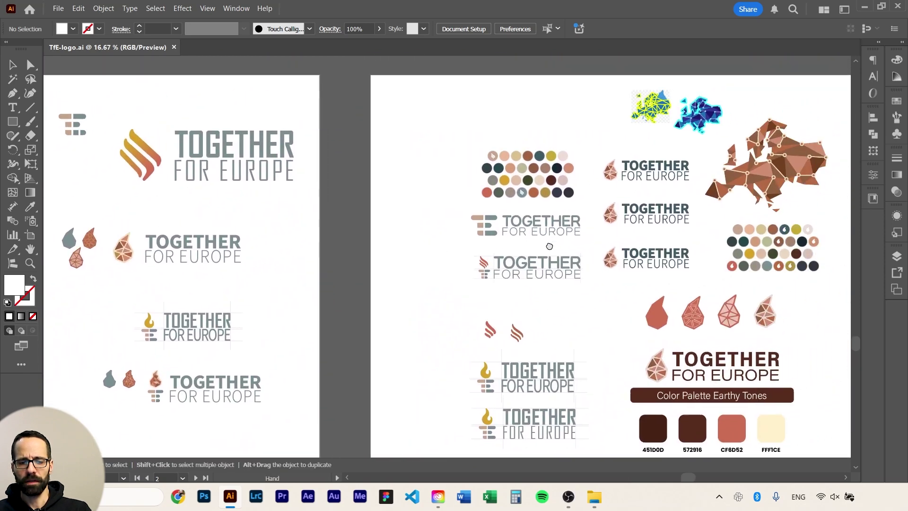
pyautogui.hscroll(6, 549, 246)
pyautogui.scroll(2, 398, 191)
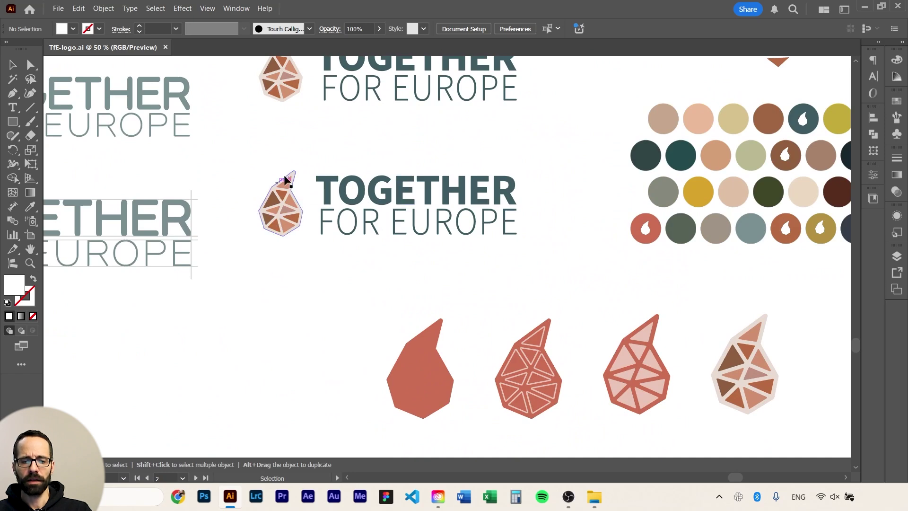
pyautogui.scroll(-5, 361, 274)
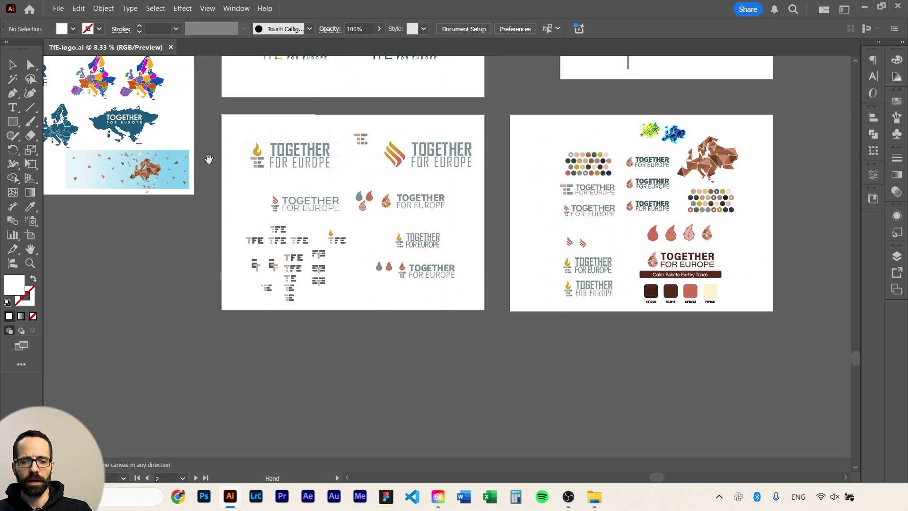
pyautogui.scroll(2, 360, 274)
pyautogui.hscroll(-2, 360, 274)
pyautogui.scroll(6, 428, 294)
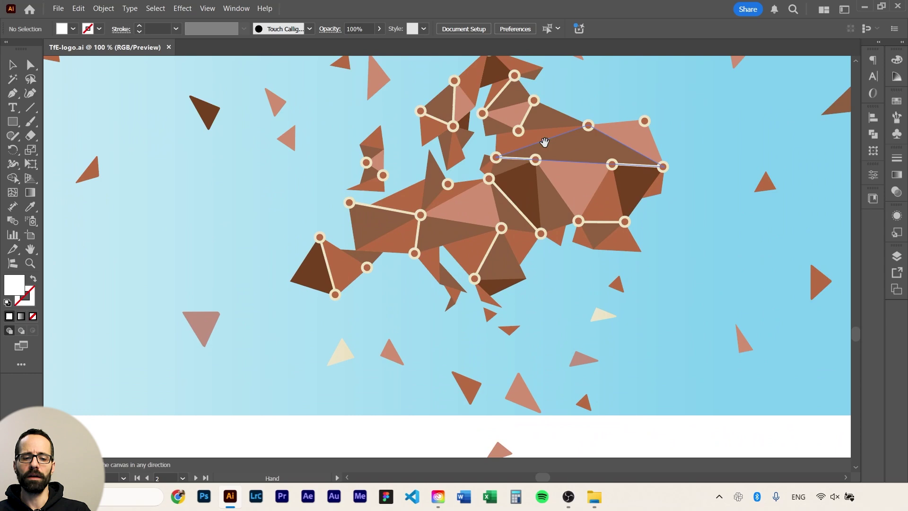
pyautogui.scroll(3, 360, 291)
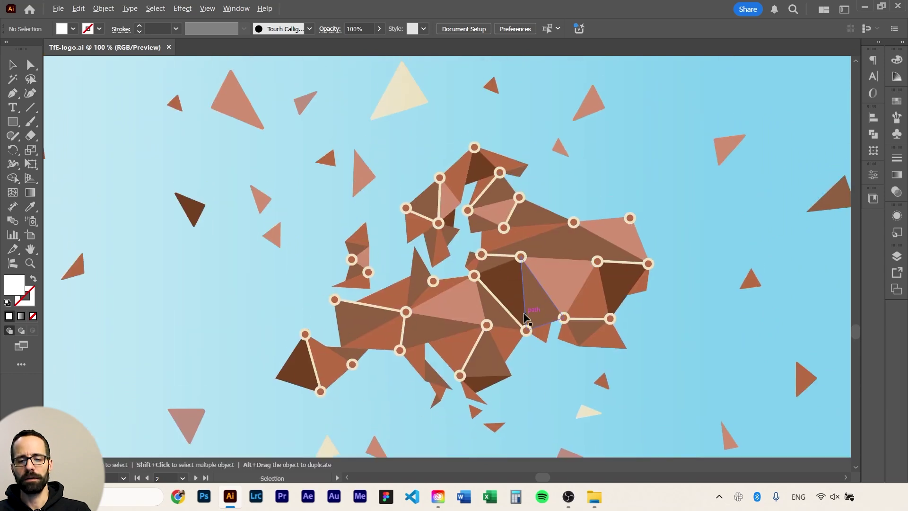
pyautogui.scroll(-1, 524, 313)
pyautogui.scroll(-1, 594, 333)
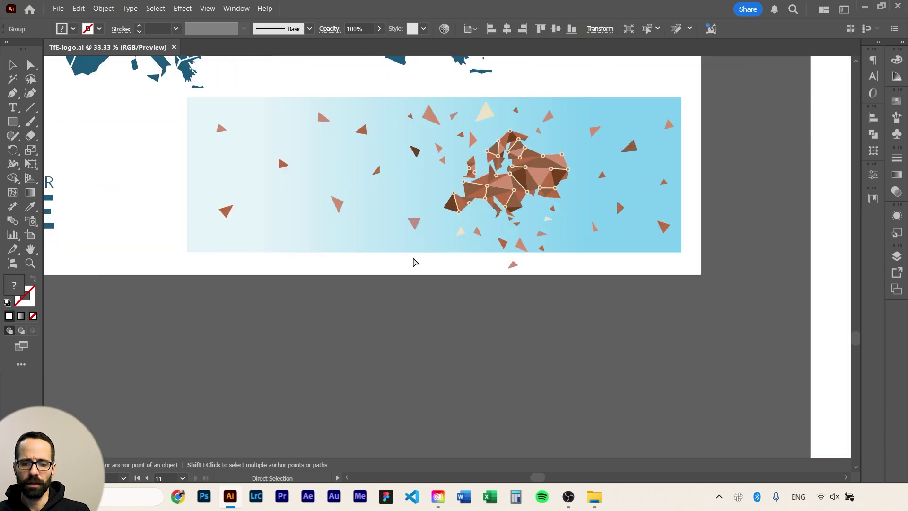
# Paste the crystal drop emblem and park it on the pasteboard below the polygon banner.
pyautogui.hotkey('ctrl', 'v')
pyautogui.moveTo(468, 231); pyautogui.dragTo(460, 186)
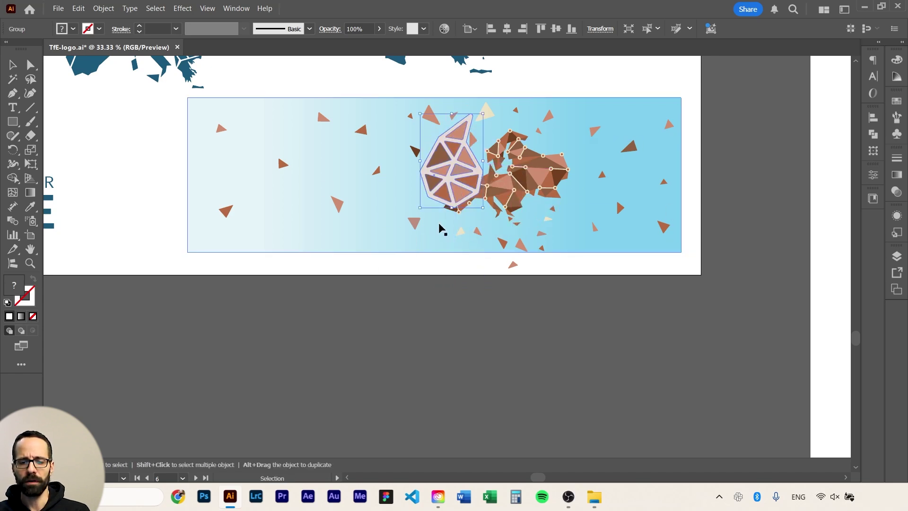
pyautogui.moveTo(446, 153); pyautogui.dragTo(429, 363)
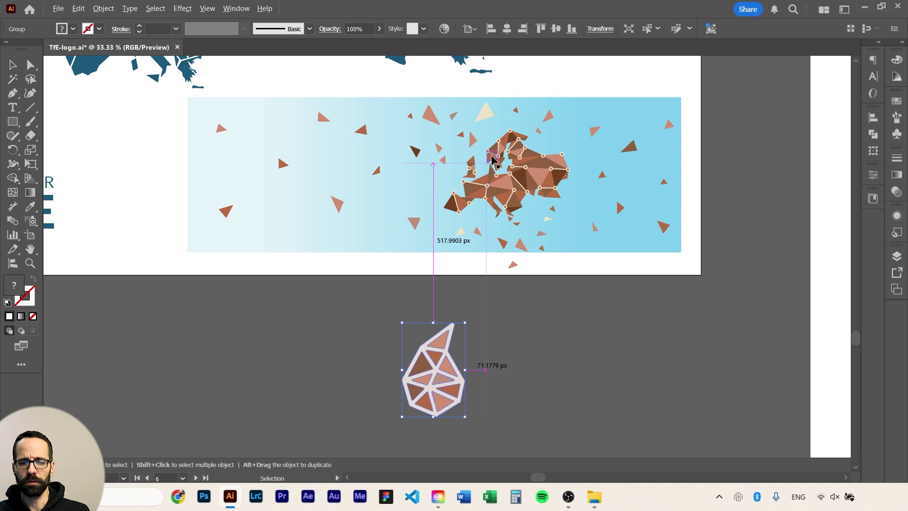
pyautogui.hotkey('ctrl', '1')
pyautogui.keyDown('alt'); pyautogui.scroll(-4, 610, 217); pyautogui.keyUp('alt')
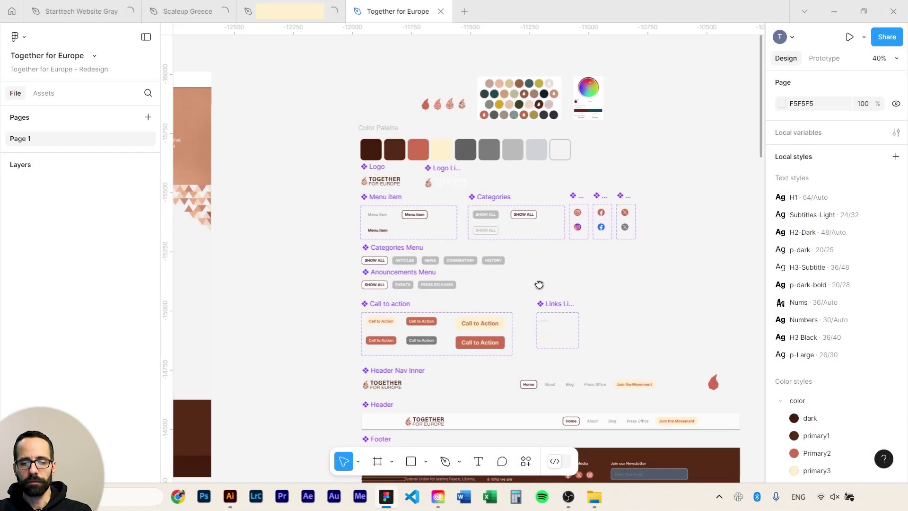
pyautogui.moveTo(539, 284); pyautogui.dragTo(497, 269)
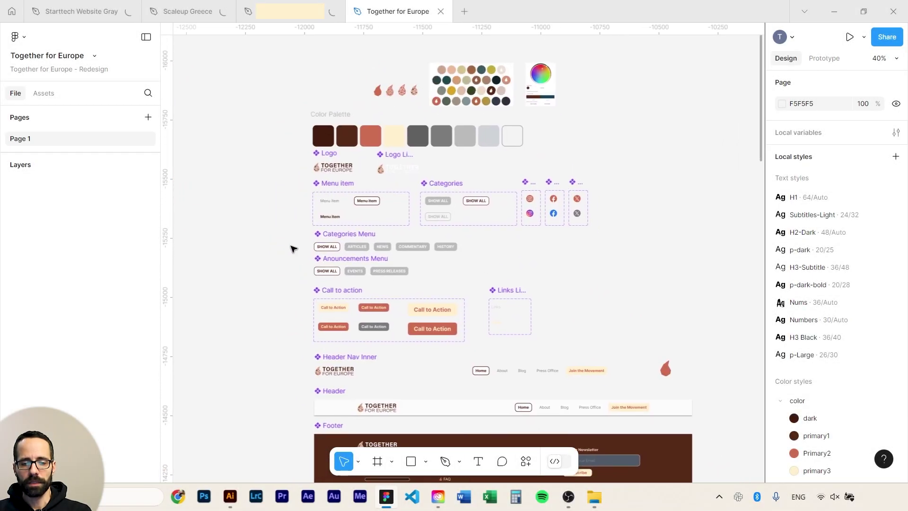
pyautogui.click(347, 272)
pyautogui.scroll(-2, 378, 298)
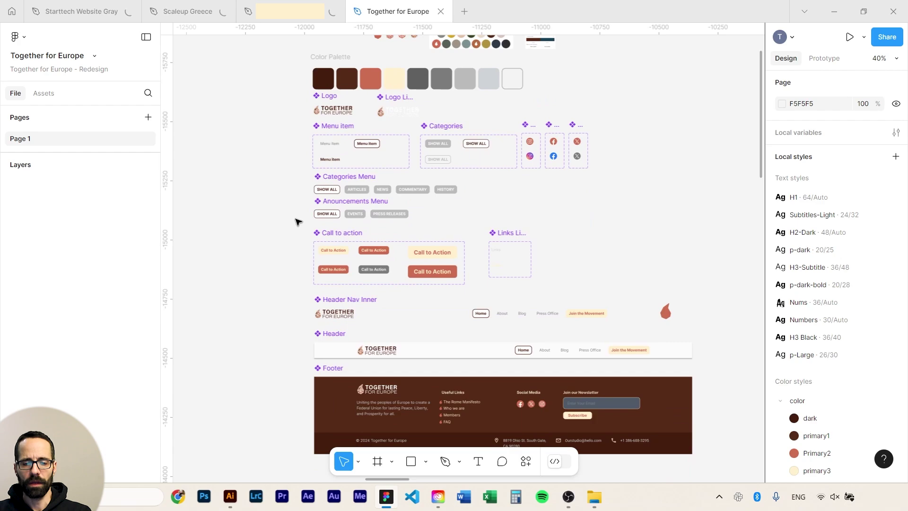
pyautogui.moveTo(298, 222); pyautogui.dragTo(635, 273)
pyautogui.scroll(-3, 547, 274)
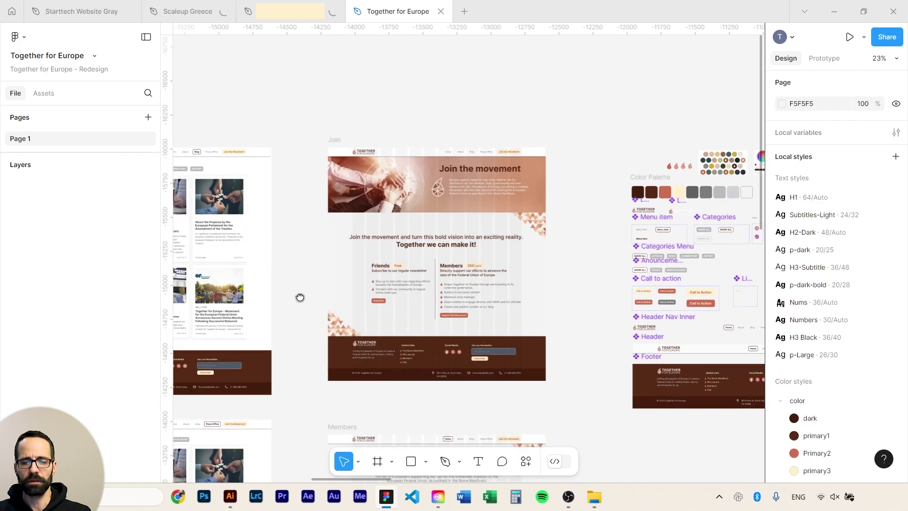
pyautogui.scroll(-2, 300, 297)
pyautogui.hscroll(-10, 754, 247)
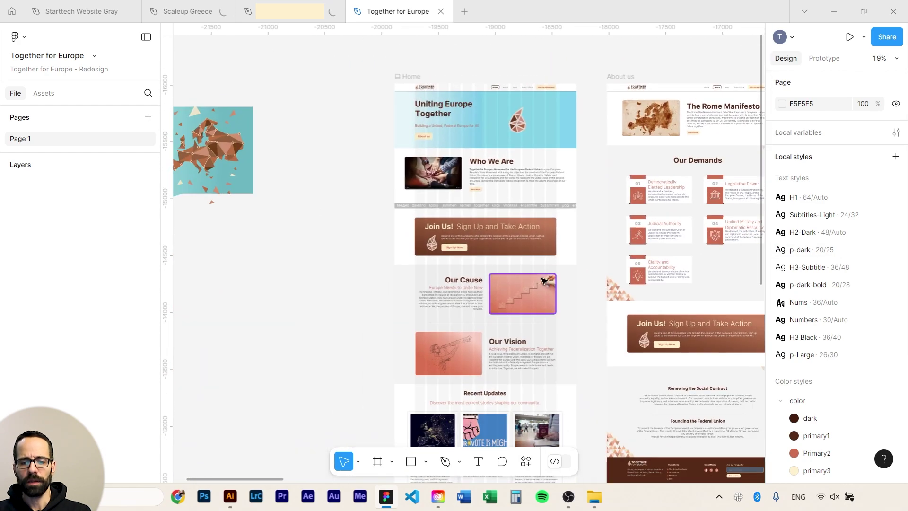
pyautogui.scroll(3, 513, 165)
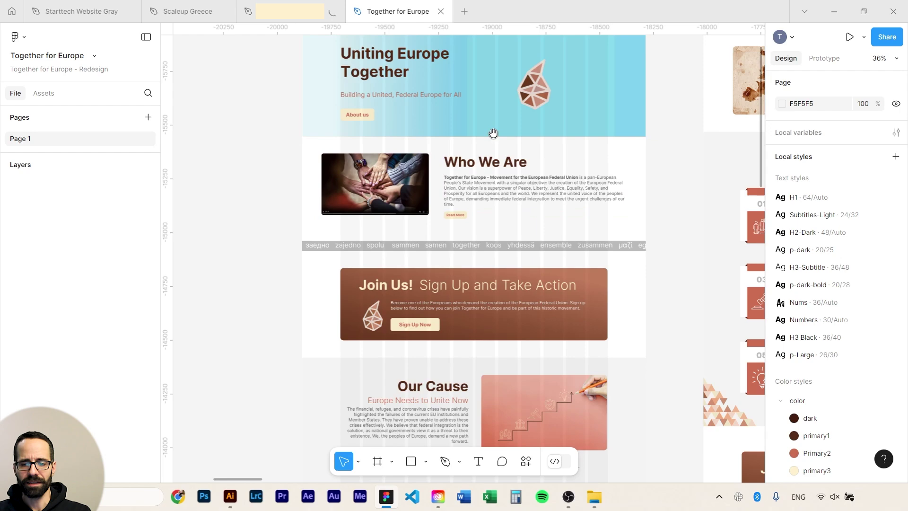
pyautogui.moveTo(492, 134); pyautogui.dragTo(457, 70)
pyautogui.moveTo(458, 314); pyautogui.dragTo(449, 116)
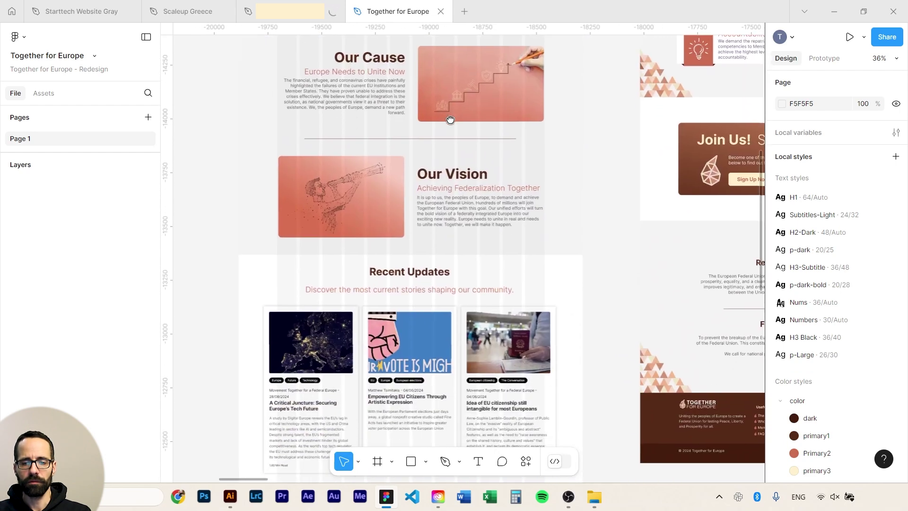
pyautogui.moveTo(462, 290); pyautogui.dragTo(446, 130)
pyautogui.scroll(-3, 542, 172)
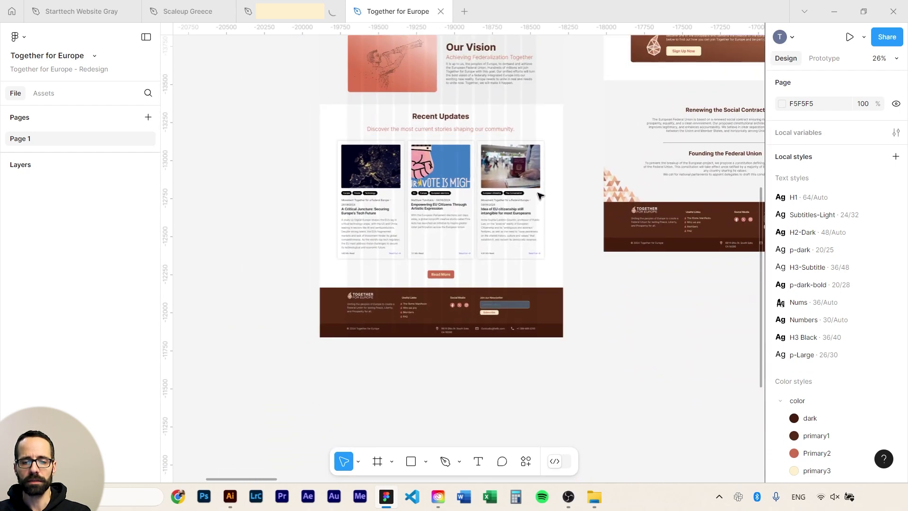
pyautogui.moveTo(543, 173); pyautogui.dragTo(346, 340)
pyautogui.moveTo(476, 137); pyautogui.dragTo(454, 317)
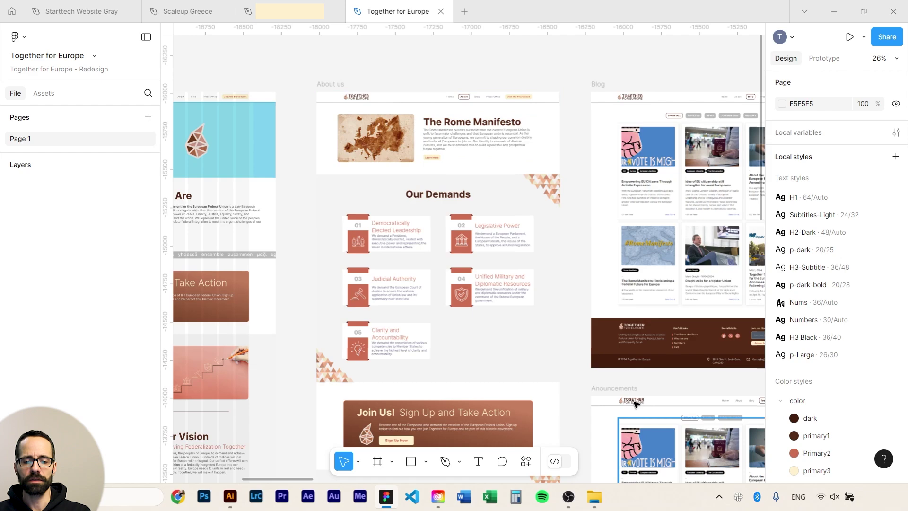
pyautogui.moveTo(430, 380); pyautogui.dragTo(289, 302)
pyautogui.moveTo(652, 235); pyautogui.dragTo(381, 365)
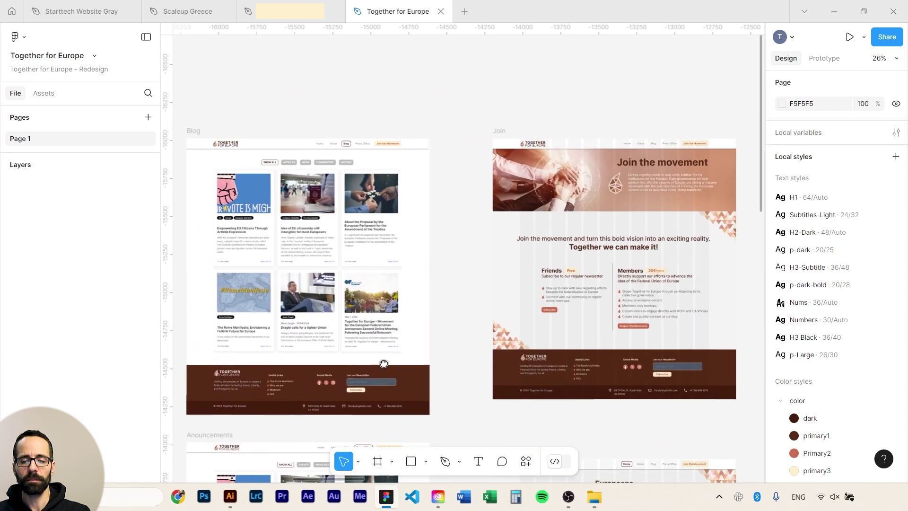
pyautogui.moveTo(606, 314); pyautogui.dragTo(347, 267)
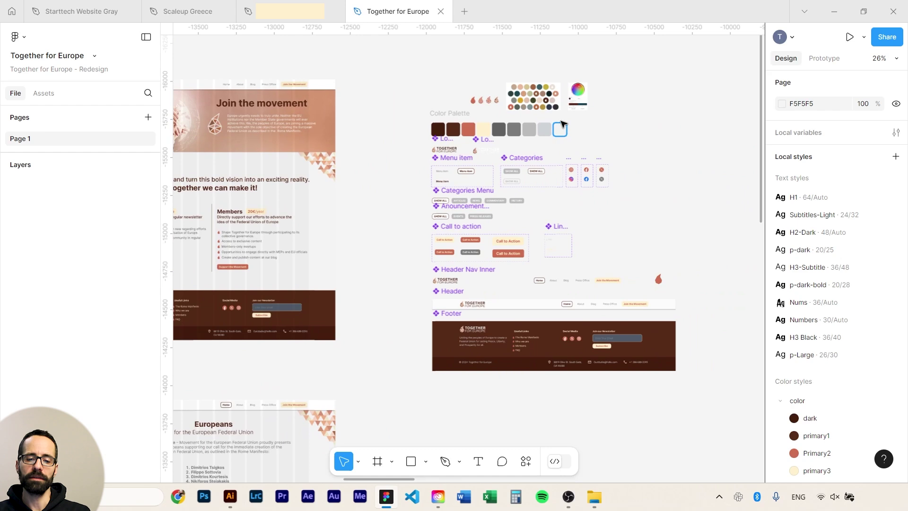
pyautogui.scroll(4, 497, 185)
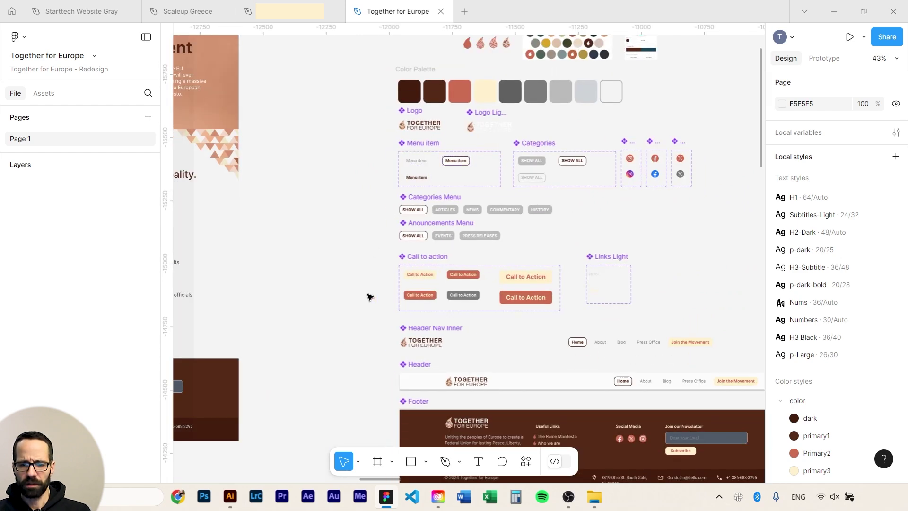
pyautogui.scroll(5, 472, 296)
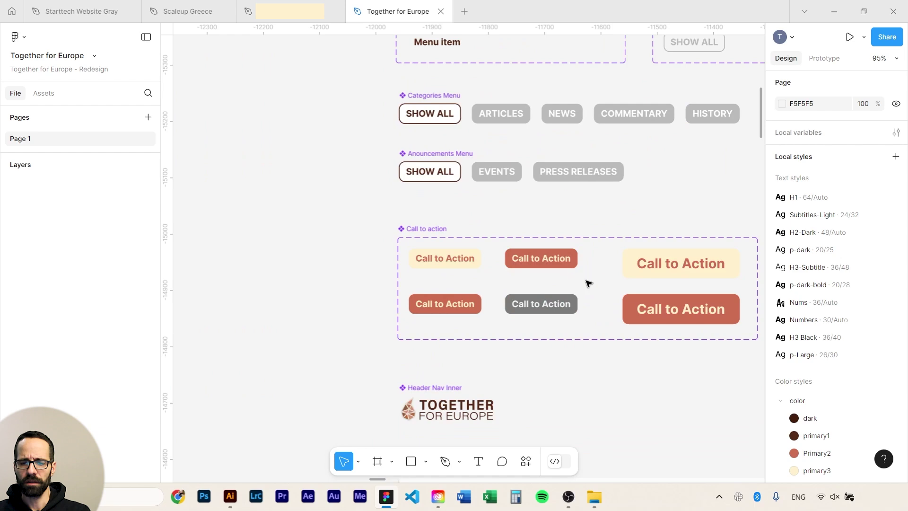
pyautogui.scroll(-2, 603, 264)
pyautogui.scroll(-5, 603, 264)
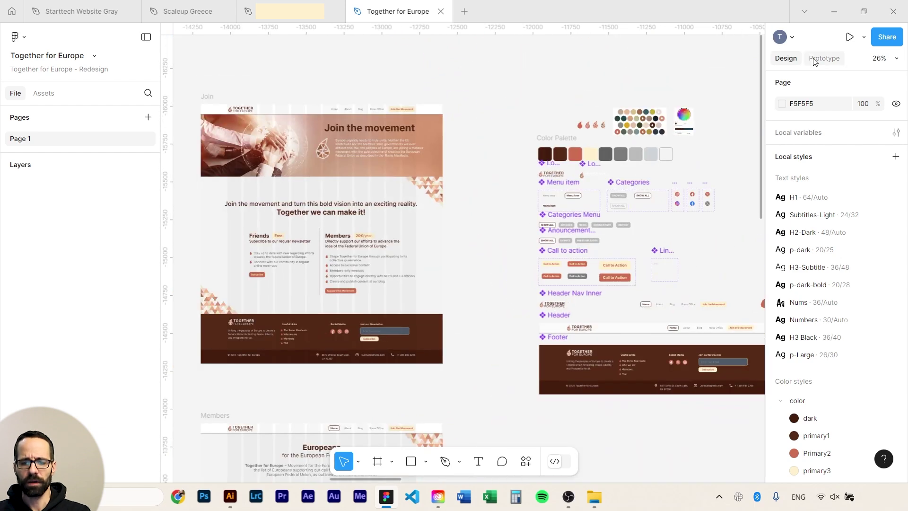
pyautogui.click(824, 58)
pyautogui.moveTo(450, 370); pyautogui.dragTo(592, 400)
pyautogui.click(445, 397)
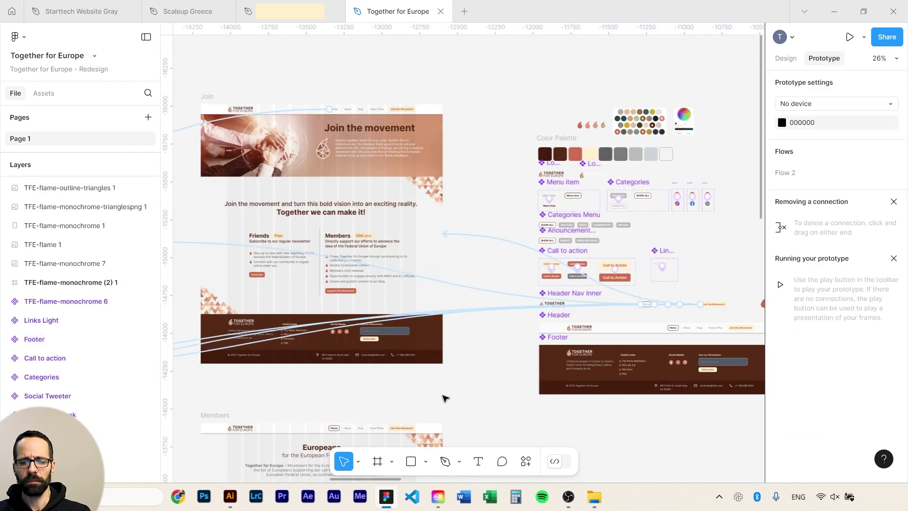
pyautogui.moveTo(262, 396); pyautogui.dragTo(691, 318)
pyautogui.moveTo(301, 307); pyautogui.dragTo(634, 409)
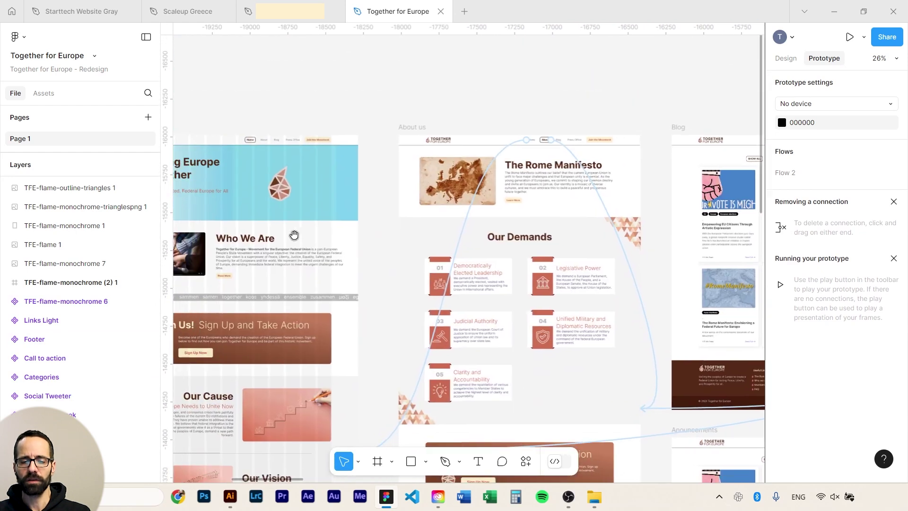
pyautogui.moveTo(335, 260); pyautogui.dragTo(523, 243)
pyautogui.moveTo(547, 316); pyautogui.dragTo(621, 402)
pyautogui.click(339, 209)
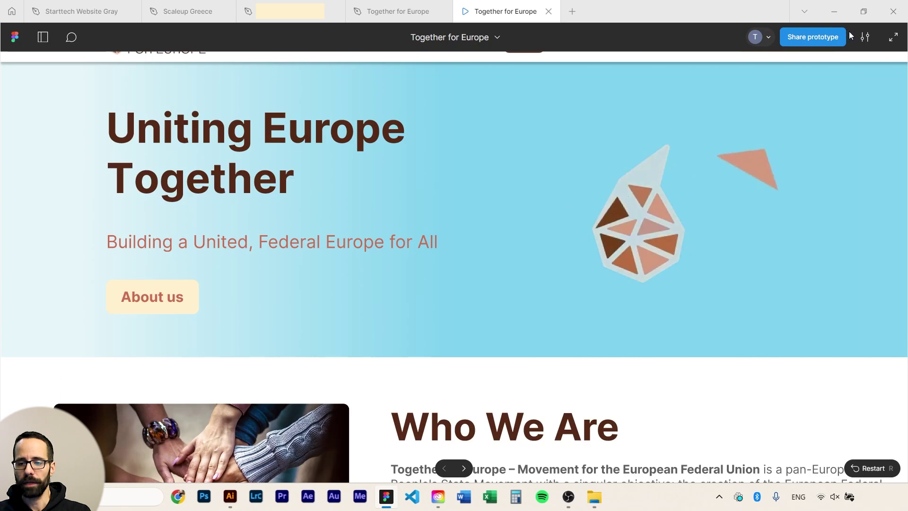
pyautogui.click(865, 37)
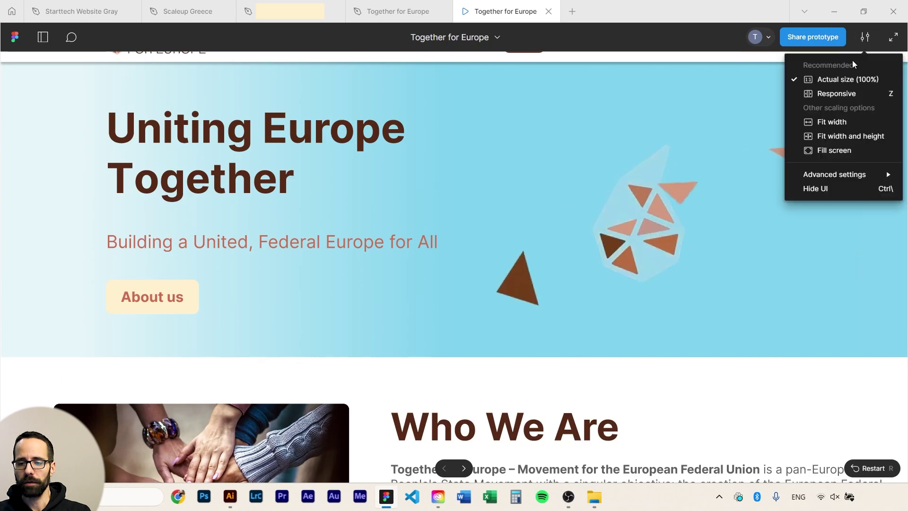
pyautogui.click(812, 189)
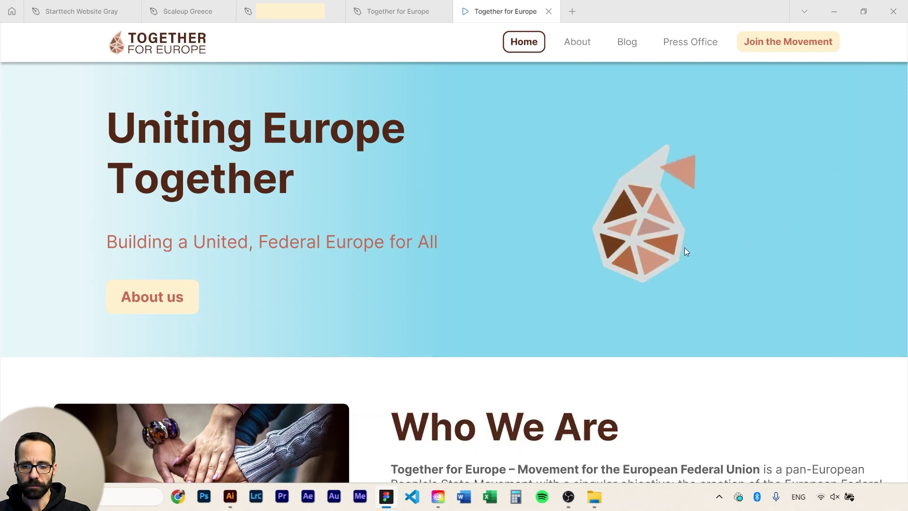
pyautogui.scroll(-4, 685, 250)
pyautogui.scroll(-5, 686, 251)
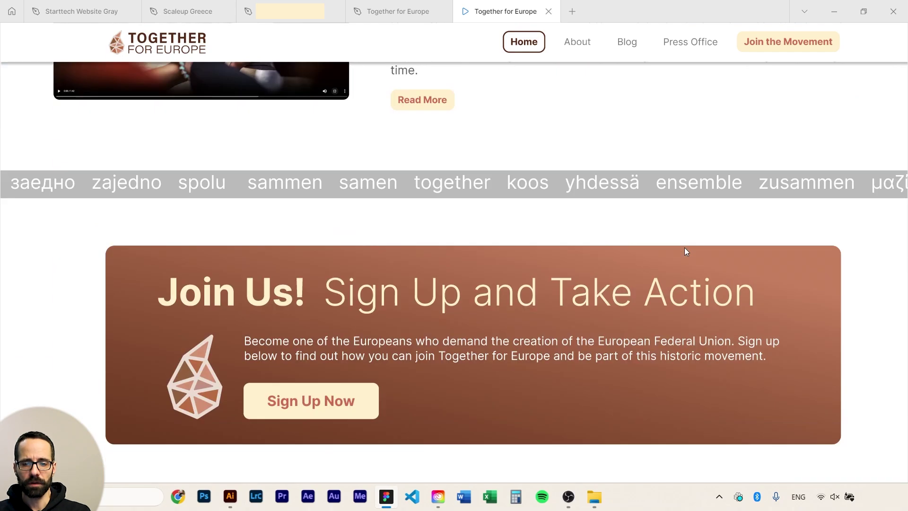
pyautogui.scroll(-2, 684, 251)
pyautogui.scroll(2, 685, 251)
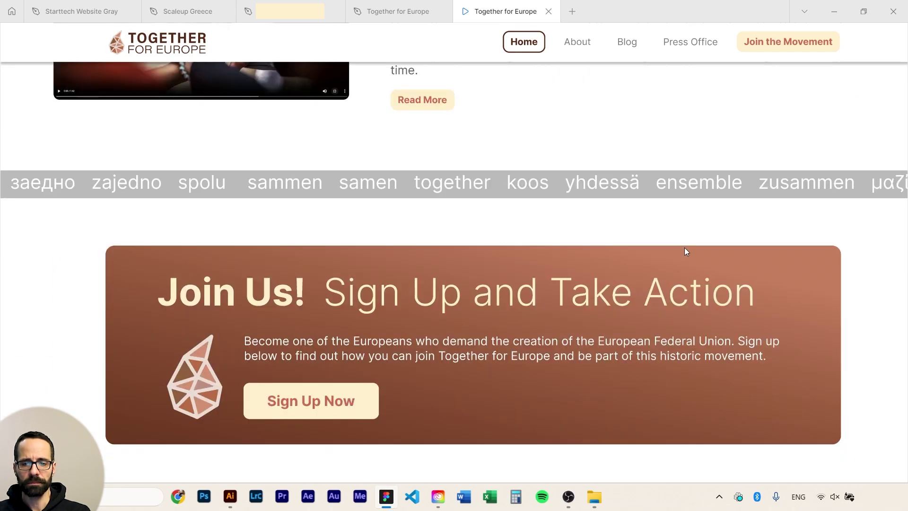
pyautogui.click(568, 49)
pyautogui.scroll(-6, 632, 171)
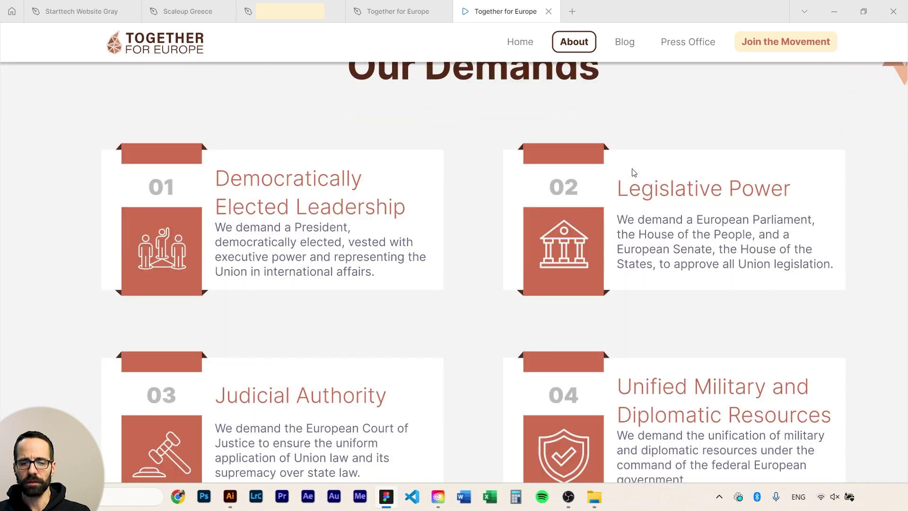
pyautogui.scroll(4, 676, 124)
pyautogui.click(758, 42)
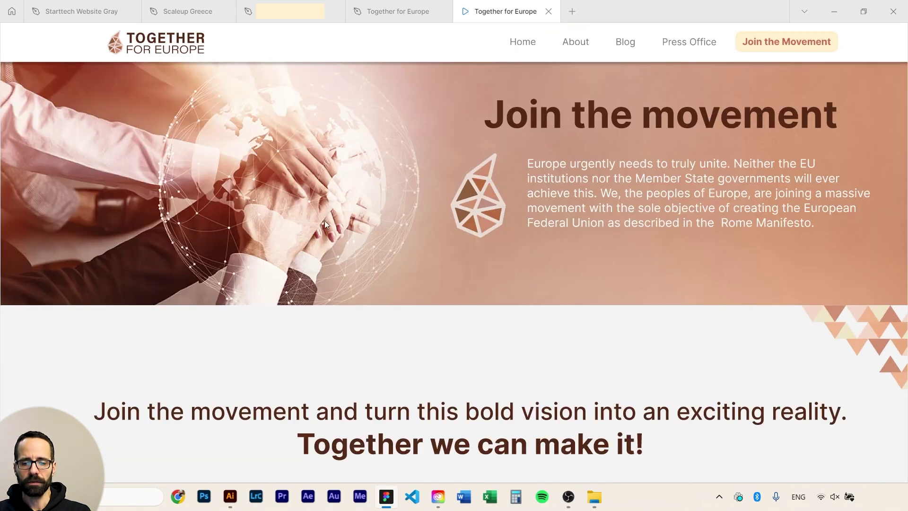
pyautogui.scroll(-10, 528, 234)
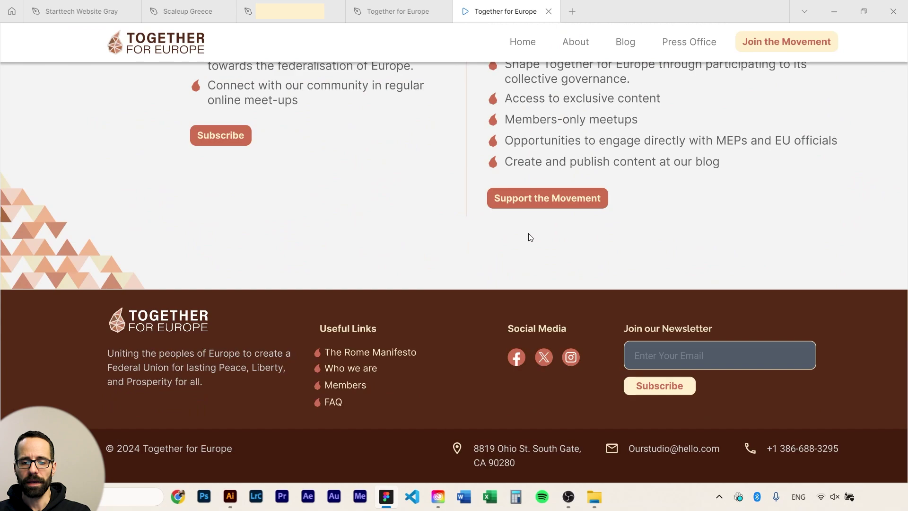
pyautogui.scroll(8, 551, 354)
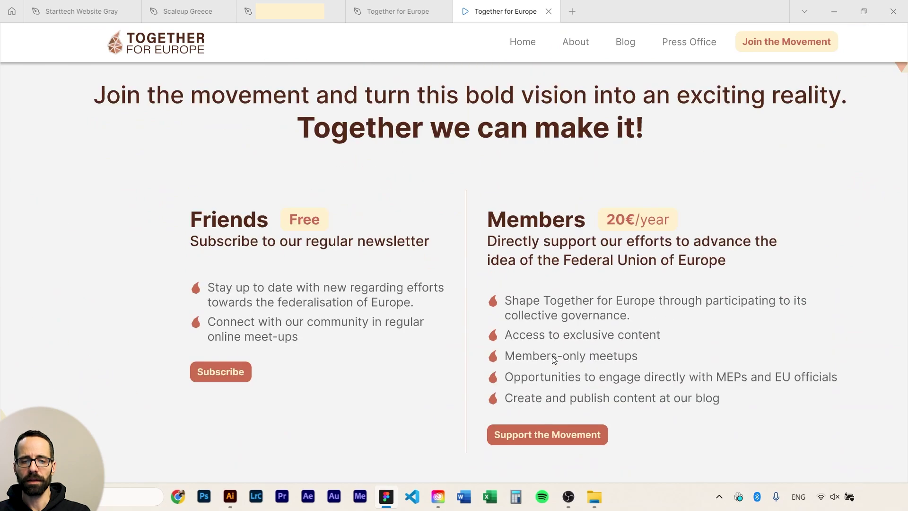
pyautogui.scroll(3, 513, 322)
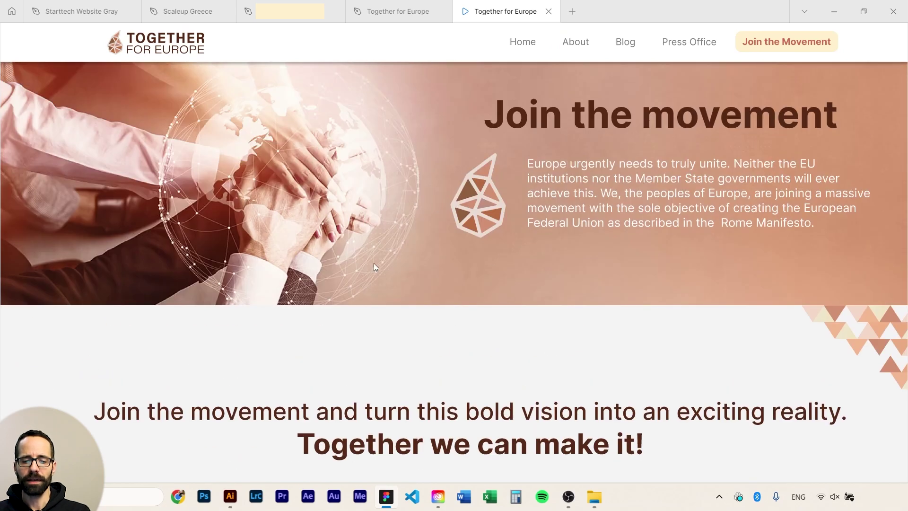
pyautogui.scroll(-8, 457, 289)
pyautogui.scroll(-1, 457, 292)
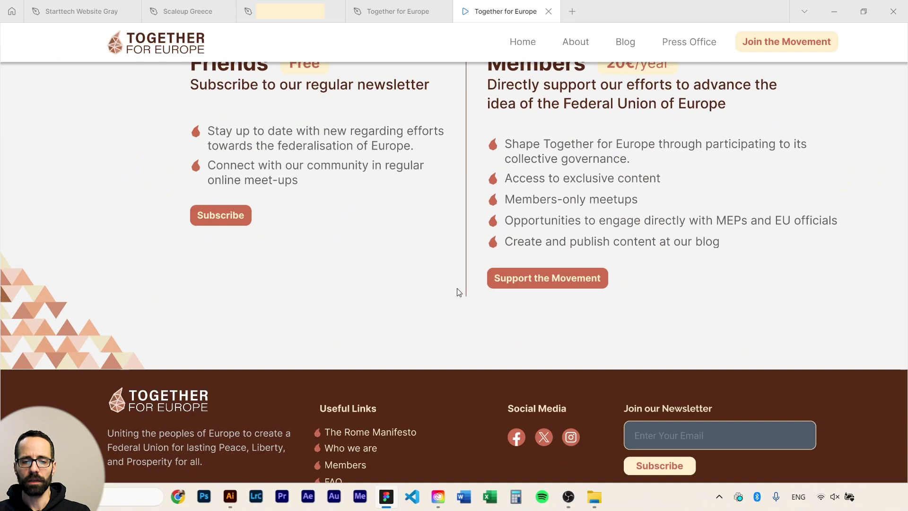
pyautogui.scroll(7, 546, 320)
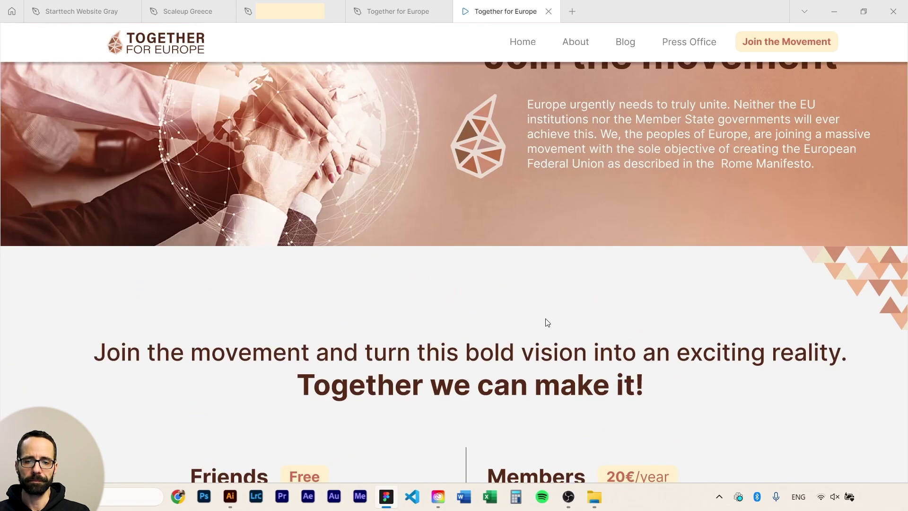
pyautogui.hotkey('ctrl', 'w')
pyautogui.hscroll(5, 649, 95)
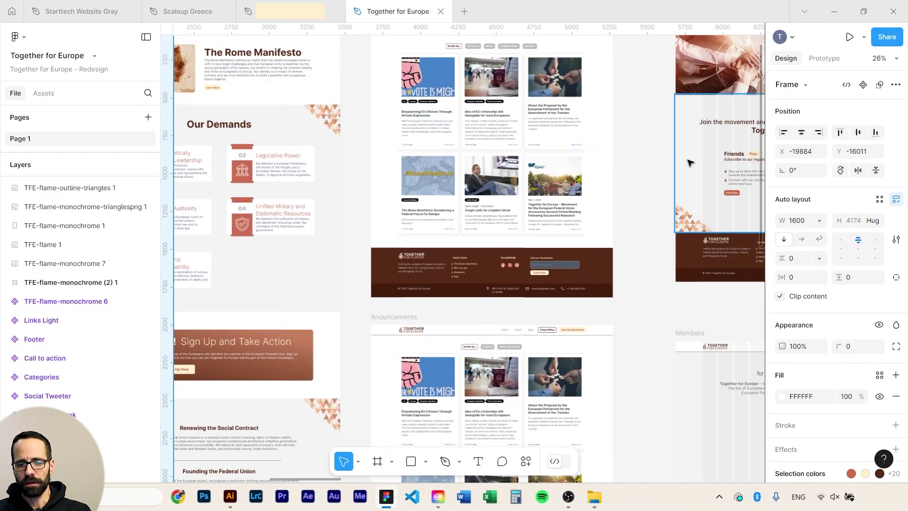
# Try salmon, orange-red and green tones on primary1, then revert to 572916.
pyautogui.click(644, 263)
pyautogui.moveTo(649, 314); pyautogui.dragTo(537, 148)
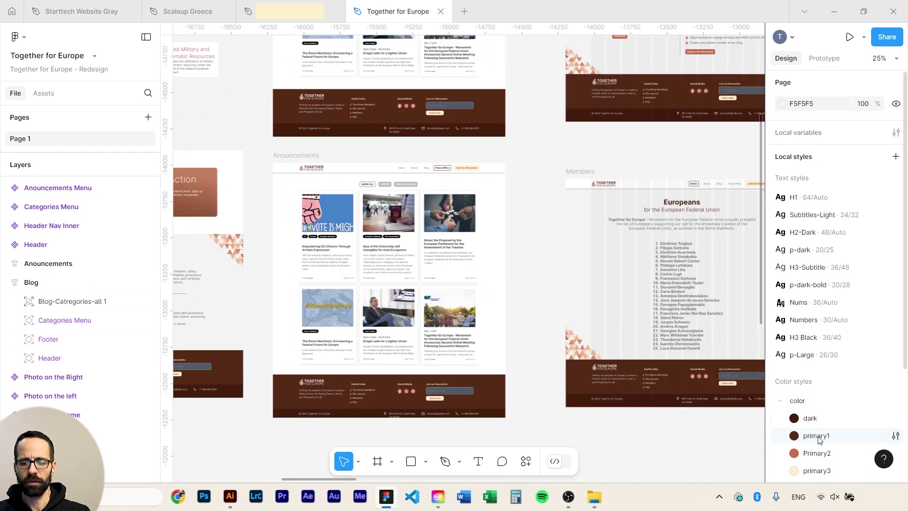
pyautogui.scroll(-3, 818, 454)
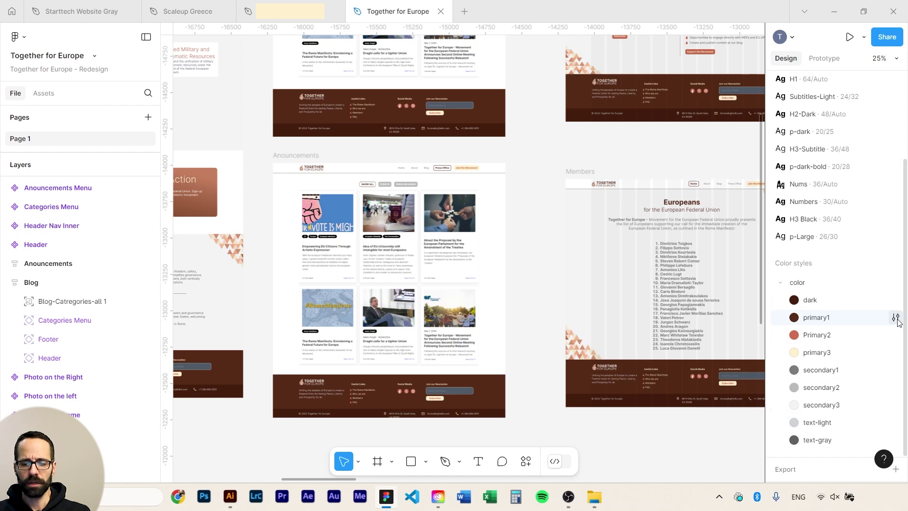
pyautogui.click(897, 319)
pyautogui.click(607, 457)
pyautogui.click(506, 202)
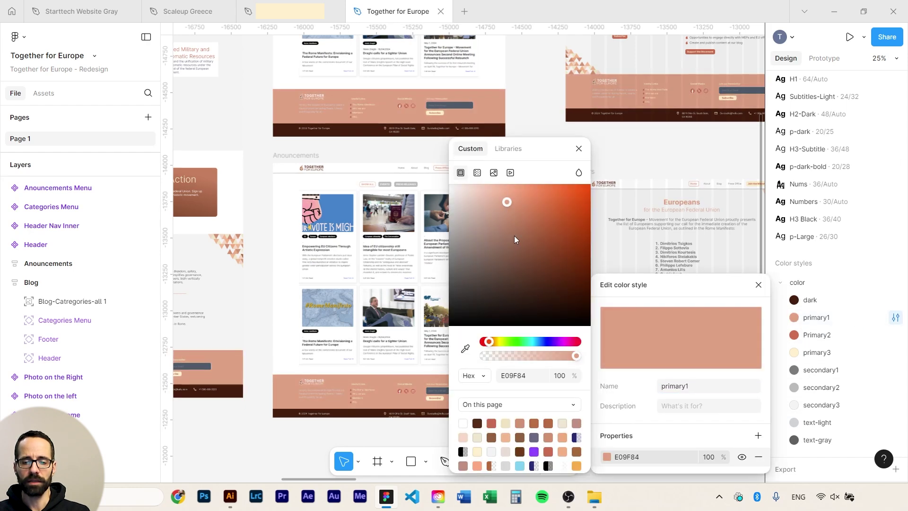
pyautogui.moveTo(526, 209); pyautogui.dragTo(563, 221)
pyautogui.moveTo(489, 342); pyautogui.dragTo(571, 343)
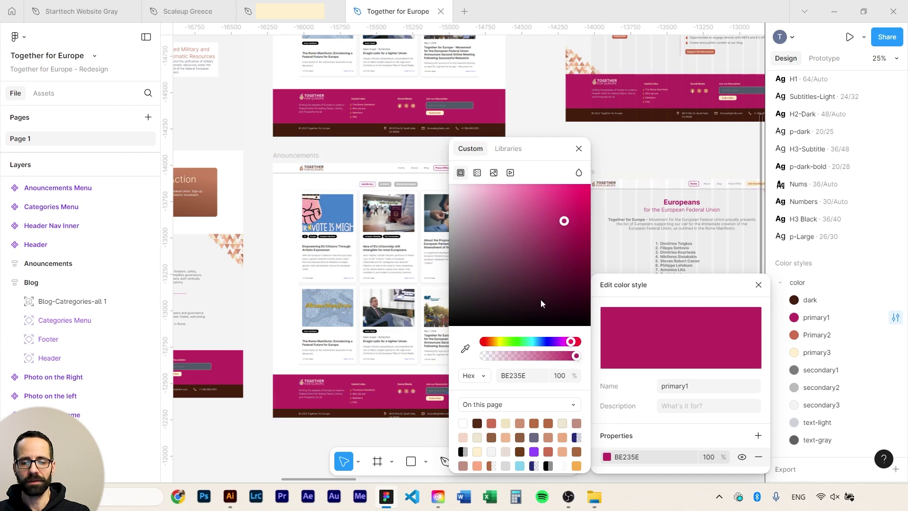
pyautogui.hotkey('ctrl', 'z')
pyautogui.hotkey('ctrl', 'z')
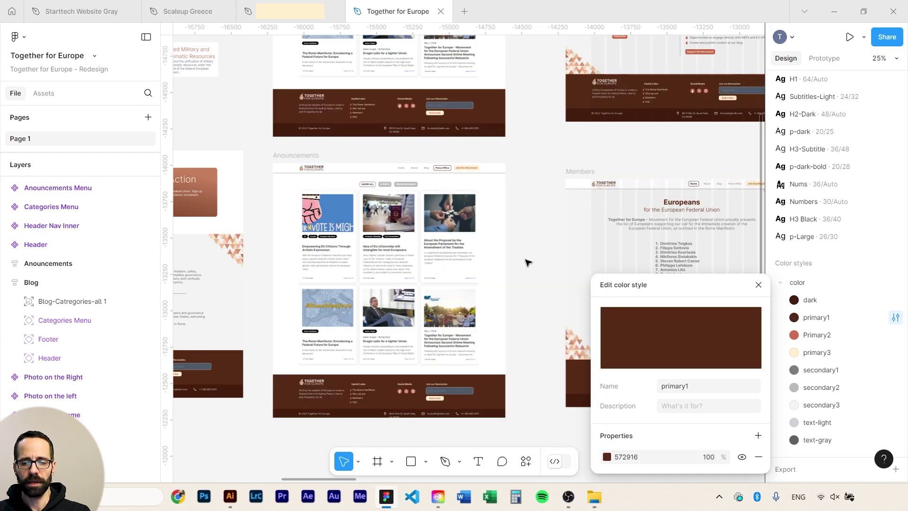
pyautogui.scroll(-1, 528, 261)
# Pan to the Home frame and zoom to about 66% on its hero section.
pyautogui.keyDown('ctrl'); pyautogui.scroll(-3, 527, 262); pyautogui.keyUp('ctrl')
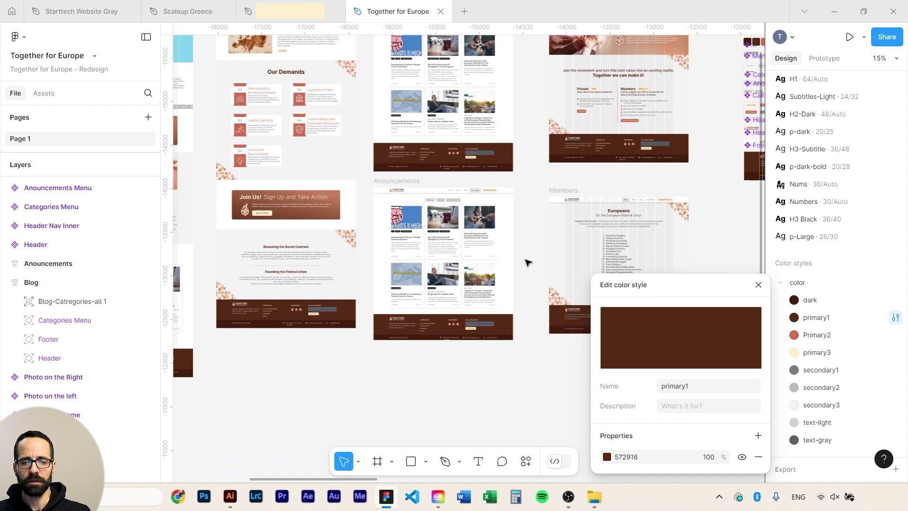
pyautogui.moveTo(385, 263); pyautogui.dragTo(507, 415)
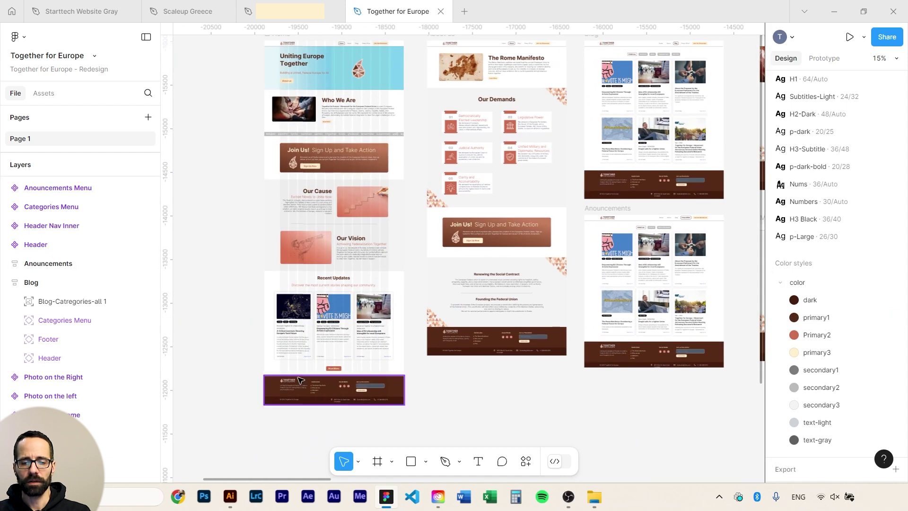
pyautogui.scroll(-1, 551, 389)
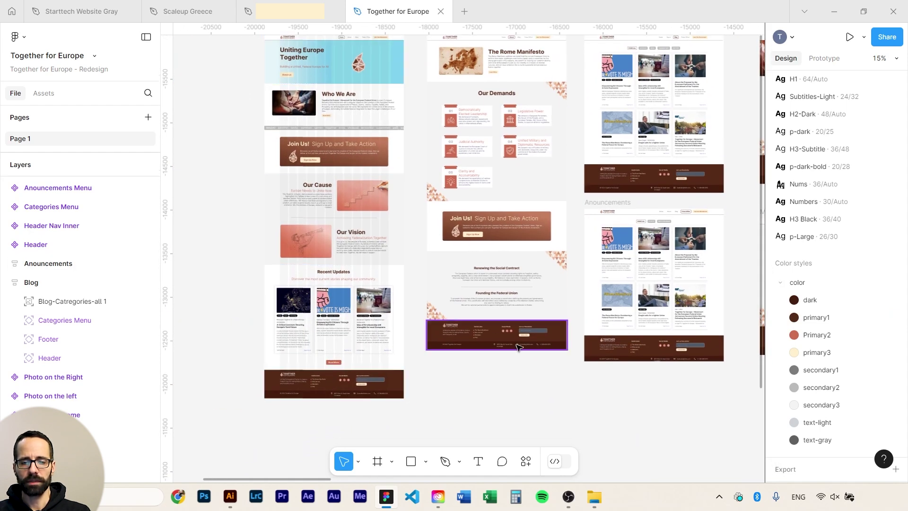
pyautogui.keyDown('ctrl'); pyautogui.scroll(5, 302, 95); pyautogui.keyUp('ctrl')
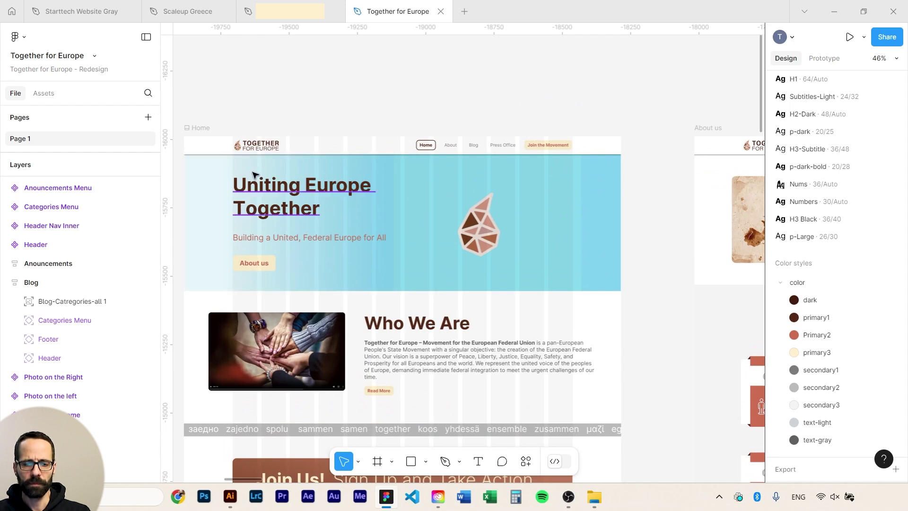
pyautogui.keyDown('ctrl'); pyautogui.scroll(2, 257, 174); pyautogui.keyUp('ctrl')
pyautogui.keyDown('ctrl'); pyautogui.scroll(-2, 262, 171); pyautogui.keyUp('ctrl')
pyautogui.keyDown('ctrl'); pyautogui.scroll(2, 283, 182); pyautogui.keyUp('ctrl')
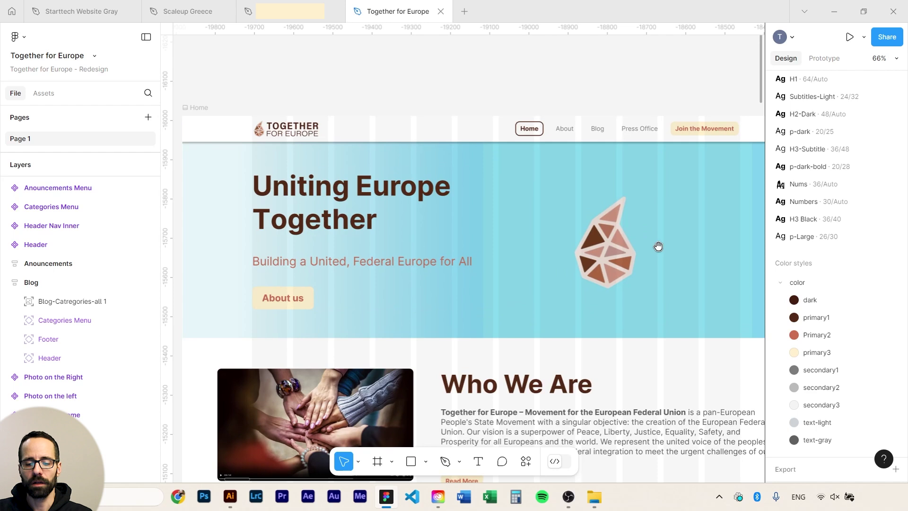
pyautogui.hscroll(3, 615, 236)
pyautogui.scroll(-1, 615, 237)
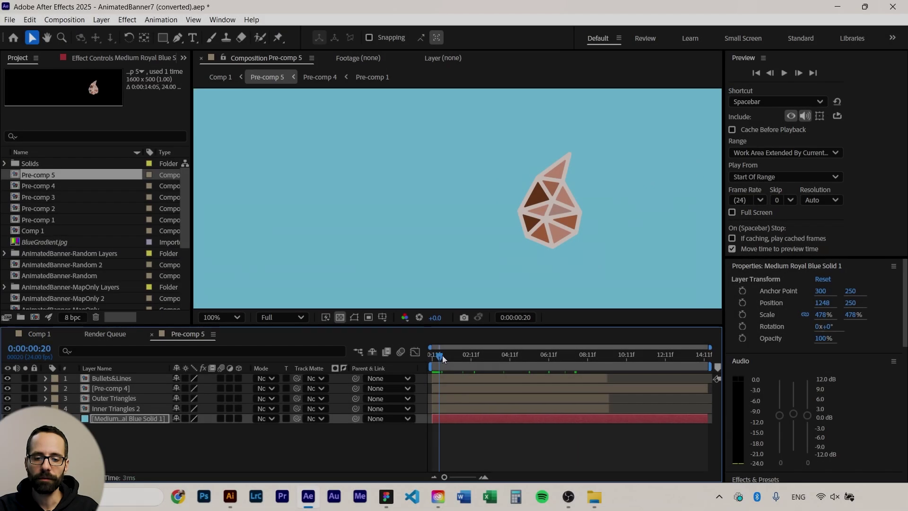
# Scrub the Europe map animation and reveal all layers' keyframed properties with U.
pyautogui.moveTo(435, 358); pyautogui.dragTo(611, 364)
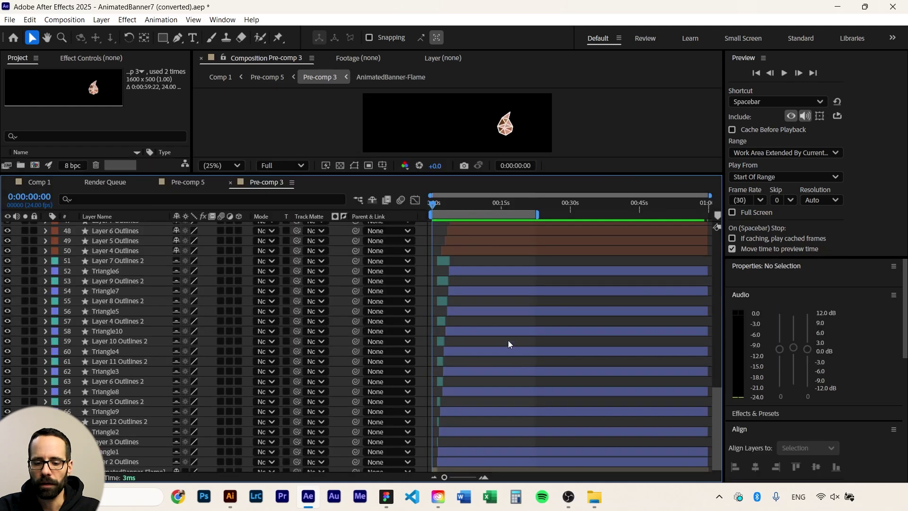
pyautogui.scroll(-5, 512, 366)
pyautogui.scroll(-10, 512, 369)
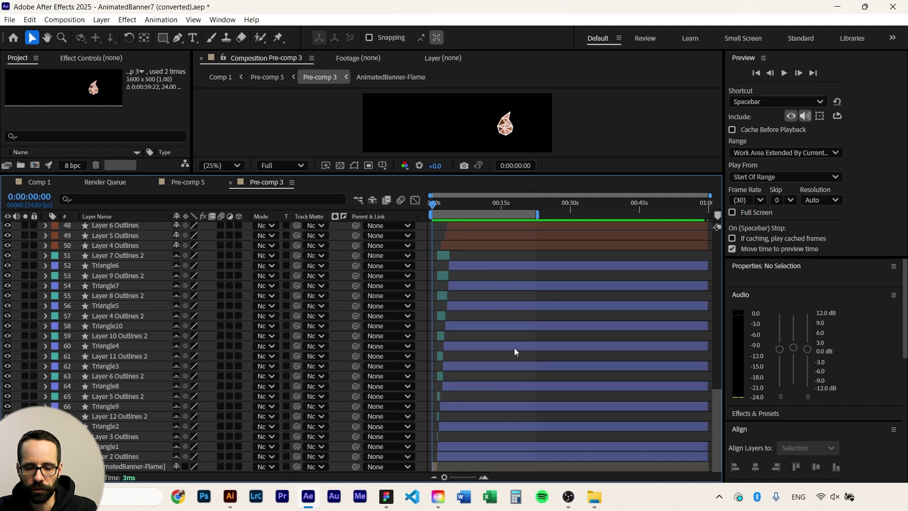
pyautogui.press('u')
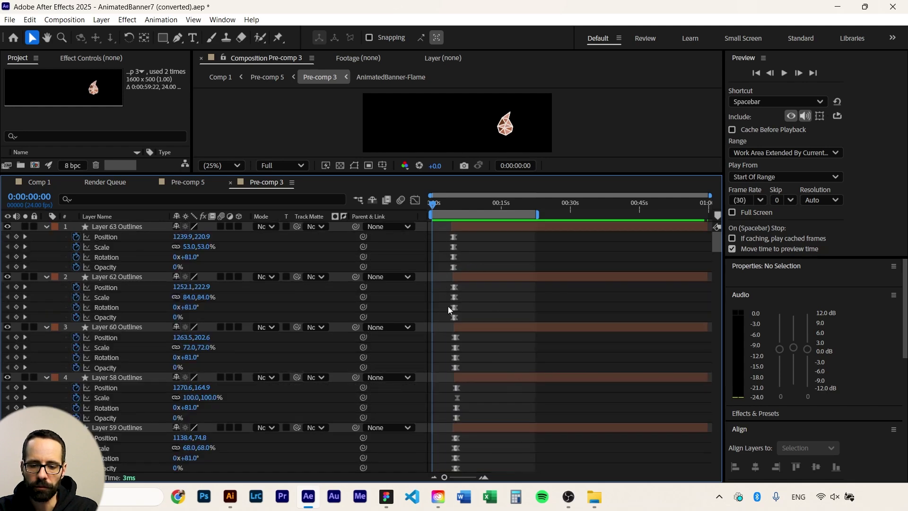
pyautogui.scroll(-6, 449, 312)
pyautogui.scroll(-16, 452, 321)
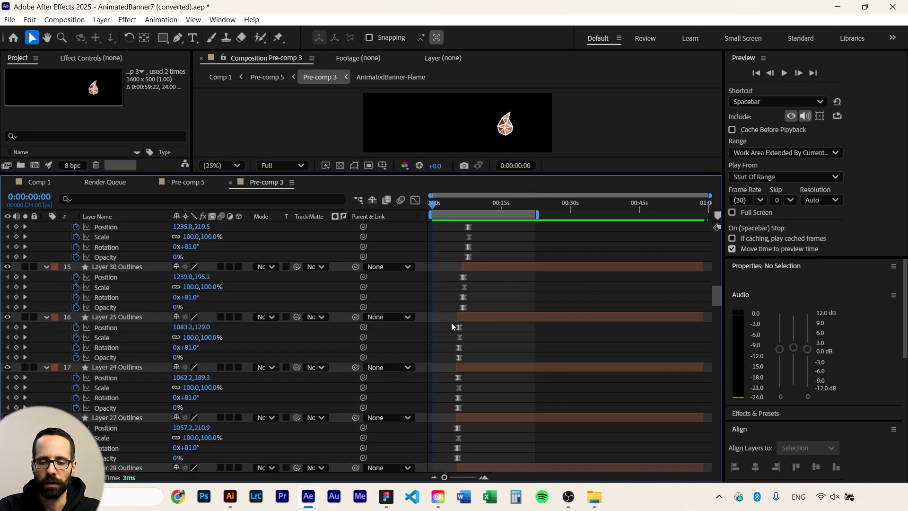
pyautogui.scroll(-14, 452, 328)
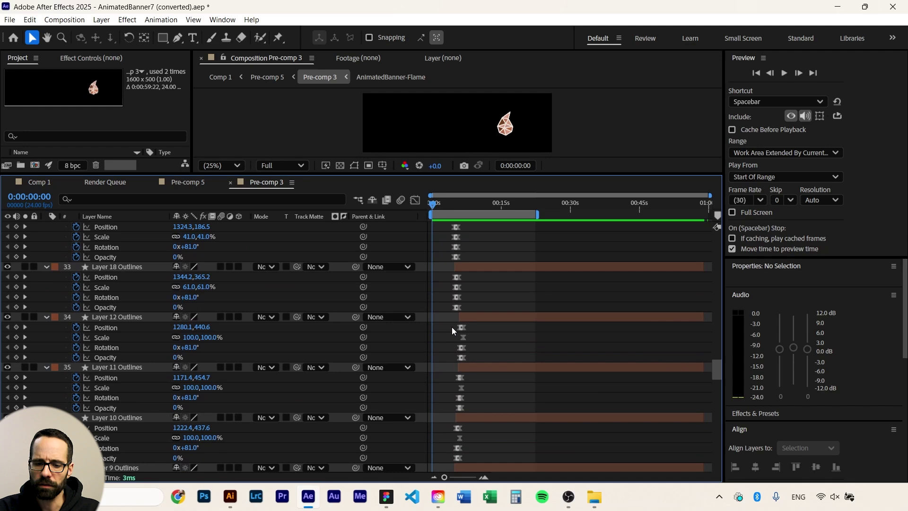
pyautogui.scroll(-15, 452, 333)
pyautogui.moveTo(450, 234); pyautogui.dragTo(475, 246)
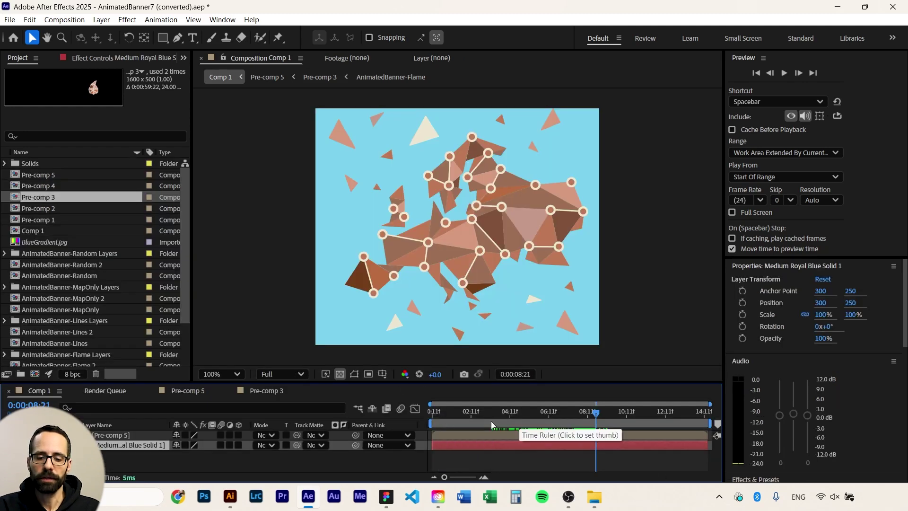
# Switch windows via Illustrator back to the Together for Europe design in Figma.
pyautogui.hotkey('alt', 'Tab')
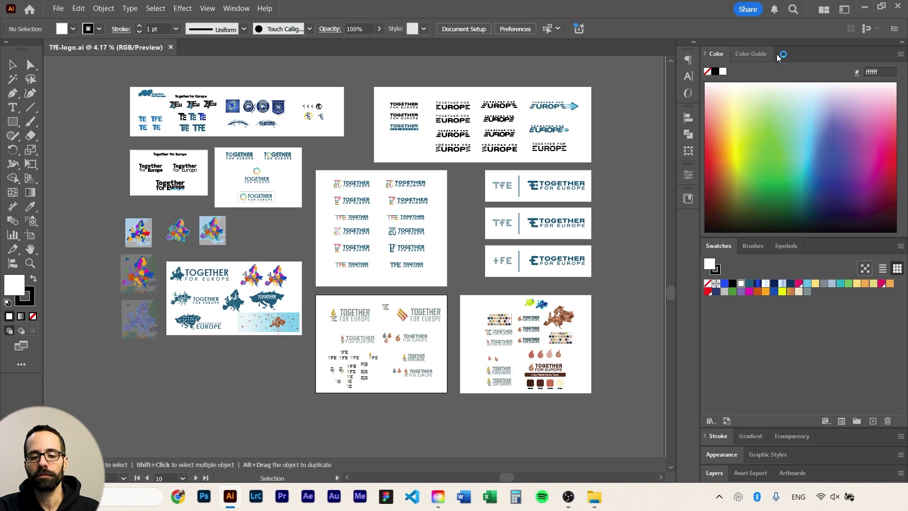
pyautogui.hotkey('alt', 'Tab')
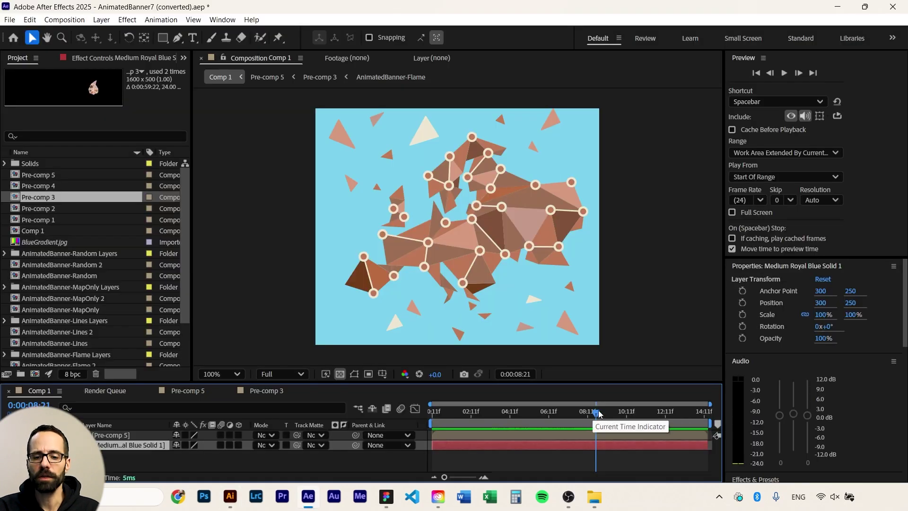
pyautogui.hotkey('alt', 'Tab')
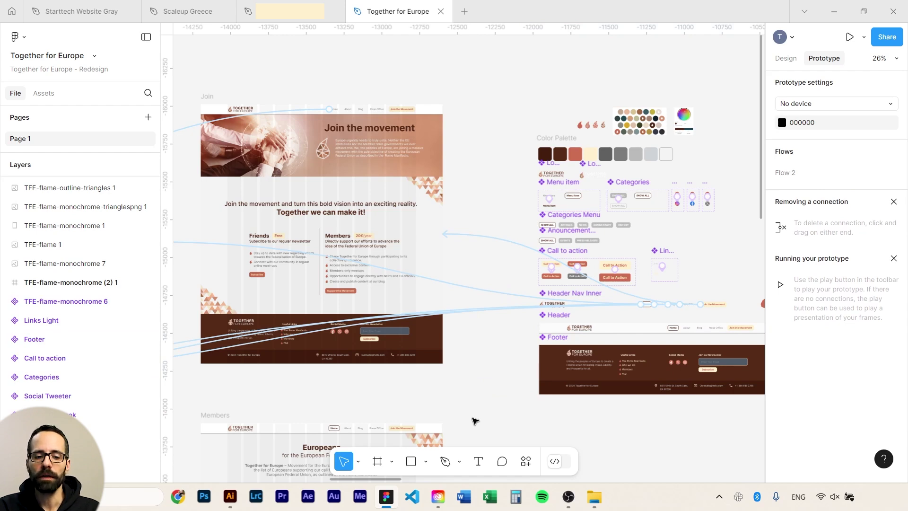
# Bring the Home frame's header and Uniting Europe Together hero into view.
pyautogui.hotkey('alt', 'Tab')
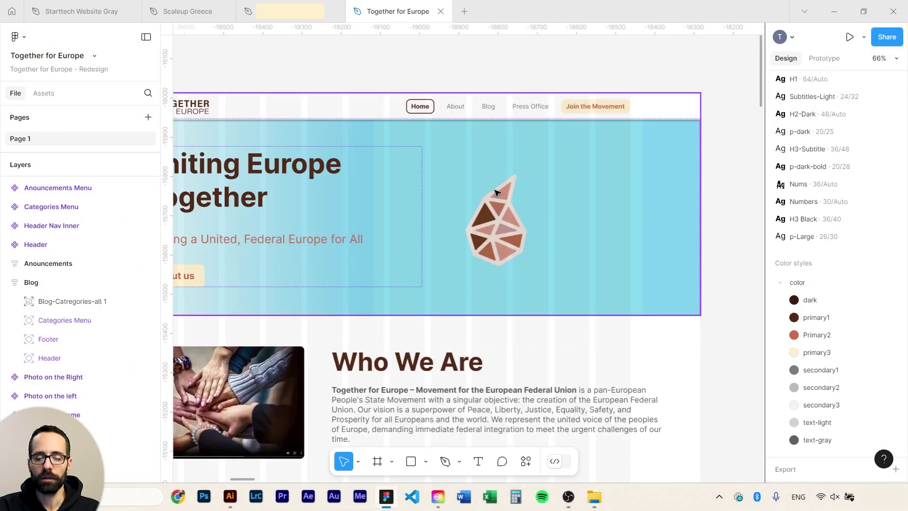
pyautogui.scroll(-1, 508, 229)
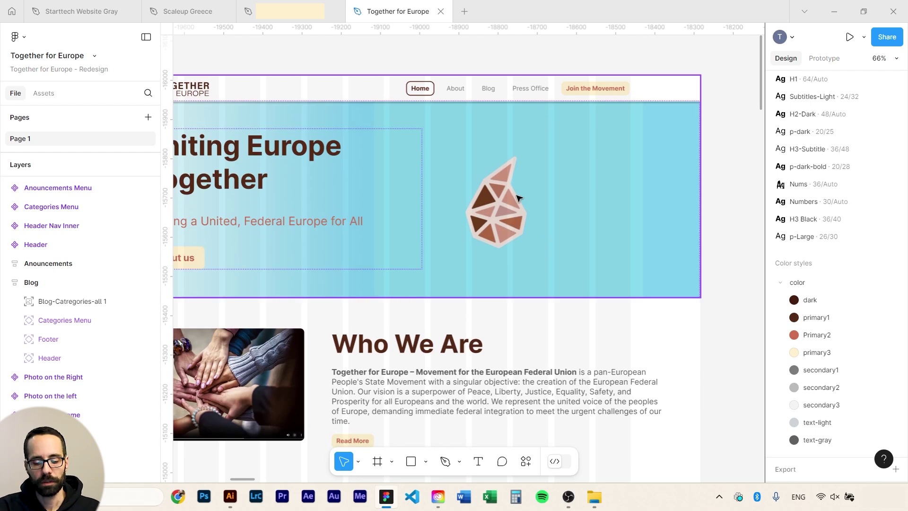
pyautogui.moveTo(472, 209); pyautogui.dragTo(573, 226)
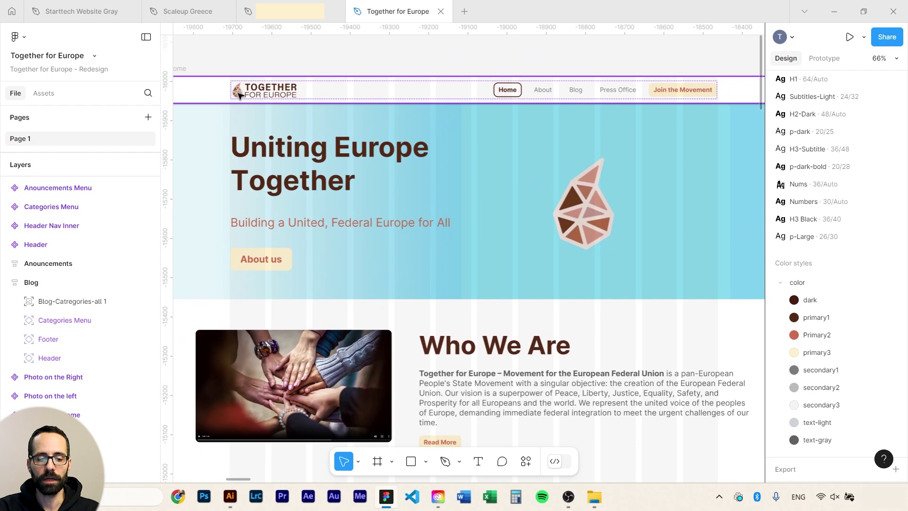
# Zoom into the TOGETHER FOR EUROPE header logo and pan to frame it fully.
pyautogui.scroll(5, 233, 87)
pyautogui.scroll(5, 246, 269)
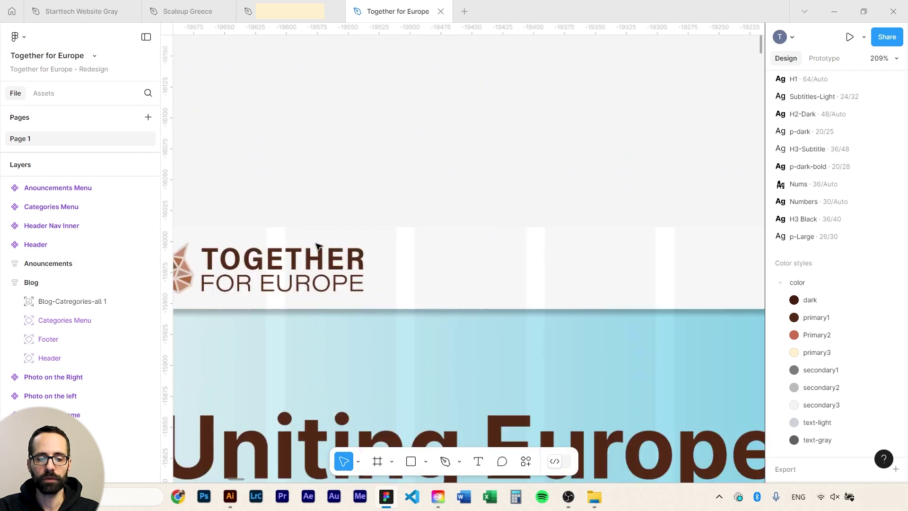
pyautogui.hscroll(-5, 346, 271)
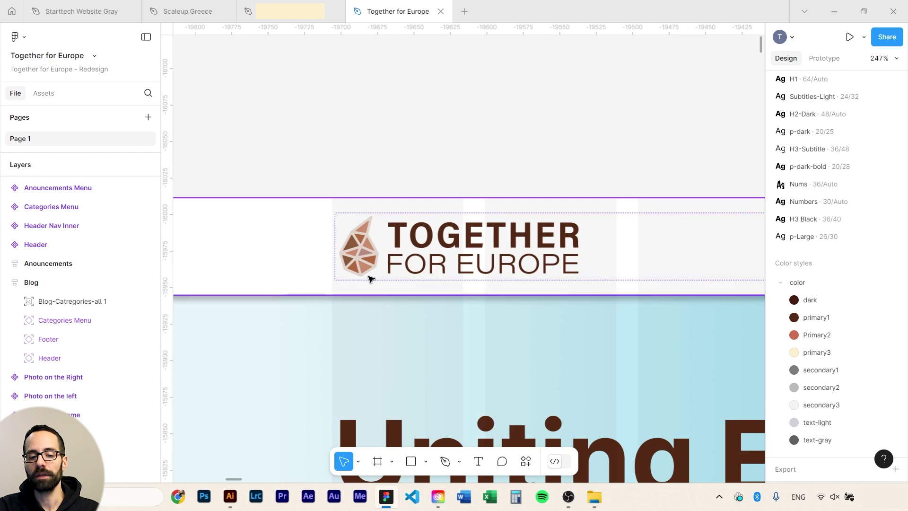
pyautogui.scroll(3, 366, 242)
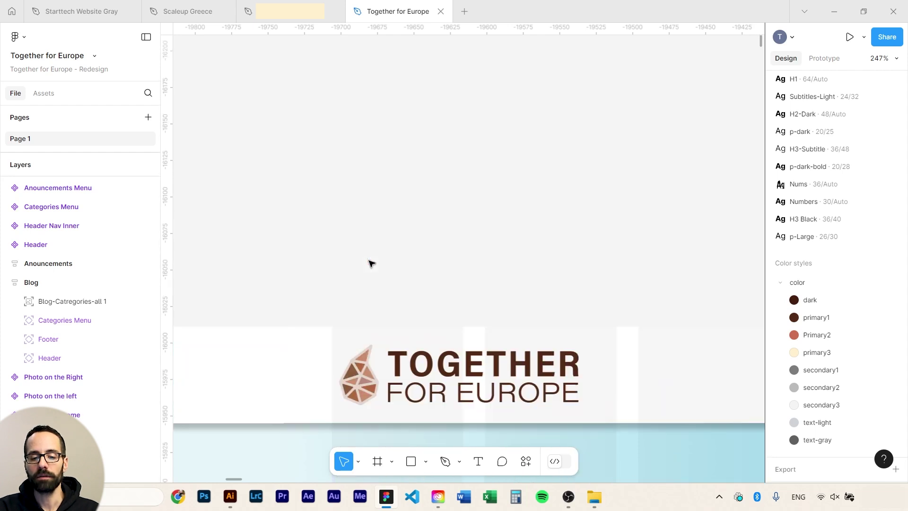
pyautogui.keyDown('ctrl'); pyautogui.scroll(2, 363, 298); pyautogui.keyUp('ctrl')
pyautogui.keyDown('ctrl'); pyautogui.scroll(3, 363, 408); pyautogui.keyUp('ctrl')
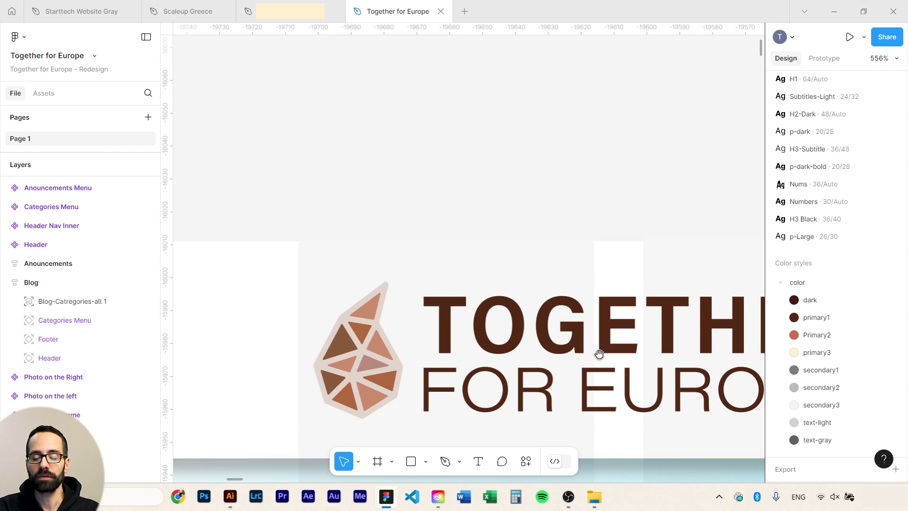
pyautogui.moveTo(598, 355); pyautogui.dragTo(478, 251)
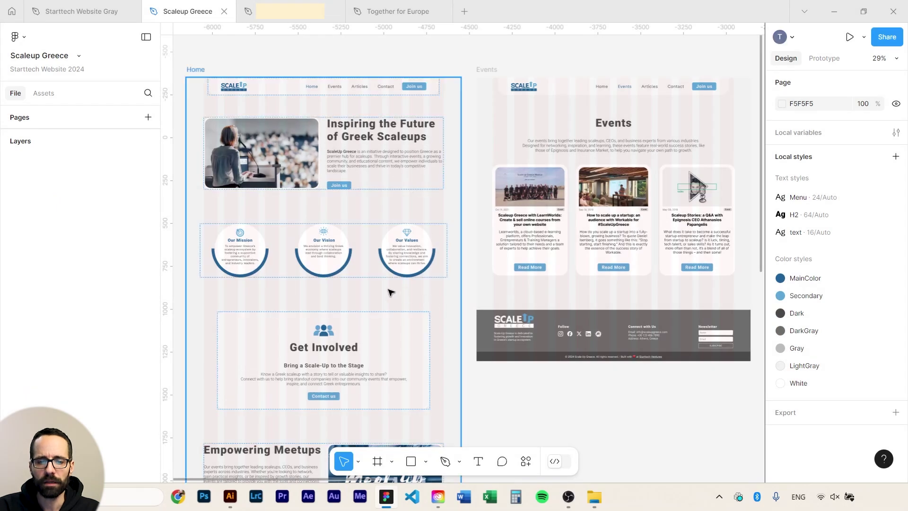
# Scroll through the Scaleup Greece Home frame, then minimize Figma to reveal File Explorer.
pyautogui.hscroll(-3, 337, 324)
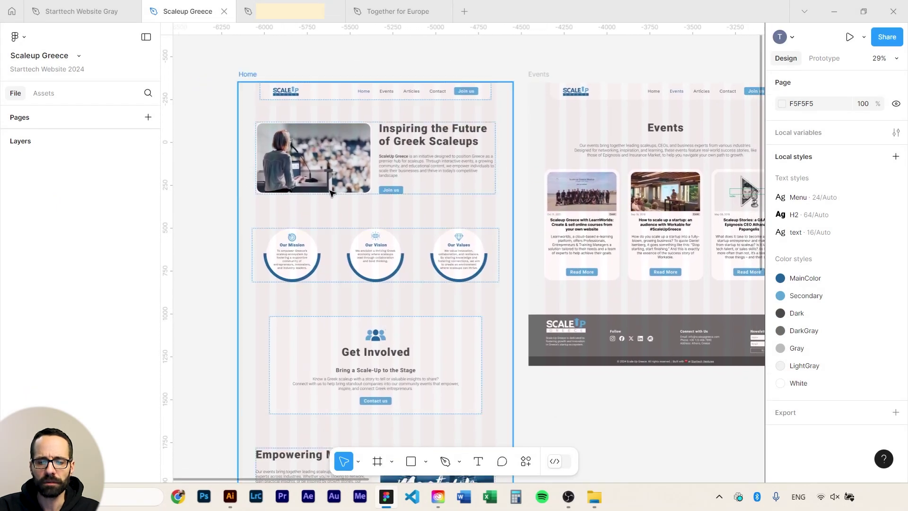
pyautogui.scroll(-3, 374, 340)
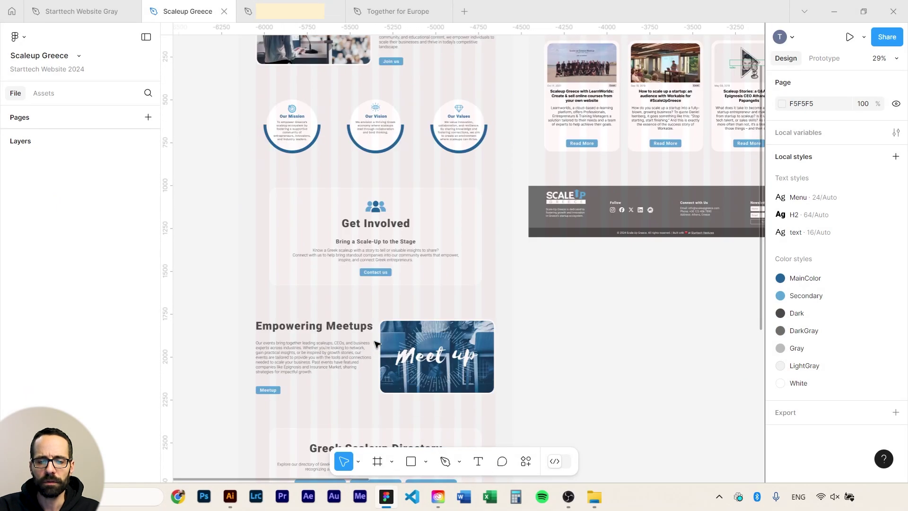
pyautogui.scroll(3, 375, 344)
pyautogui.scroll(10, 428, 185)
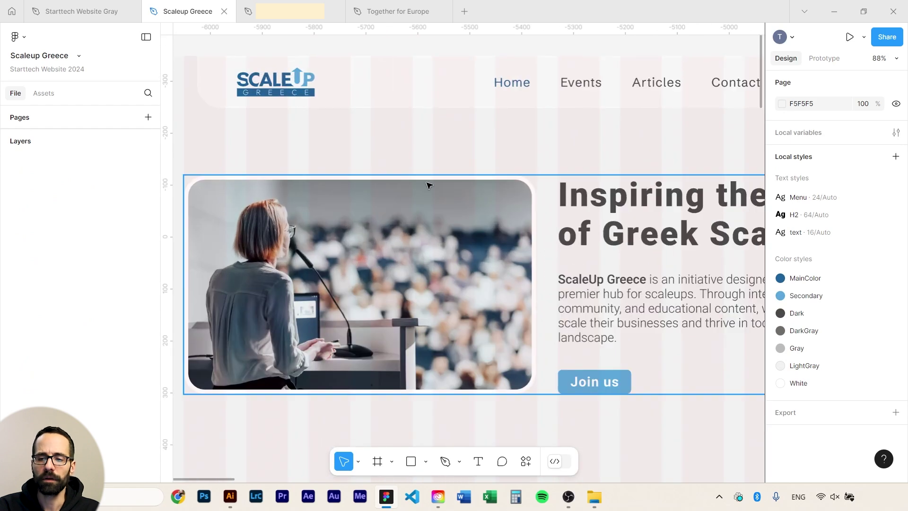
pyautogui.click(836, 18)
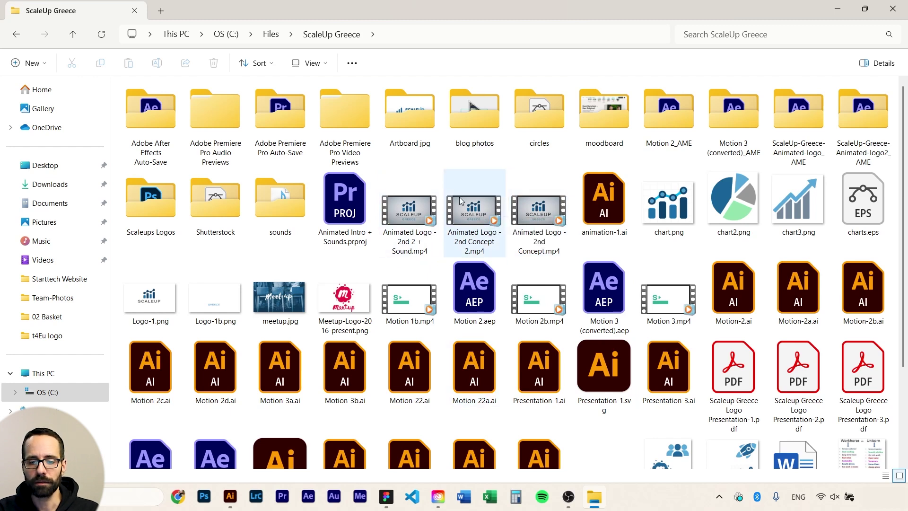
# Play Animated Logo - 2nd 2 + Sound.mp4 from the ScaleUp Greece folder.
pyautogui.doubleClick(406, 218)
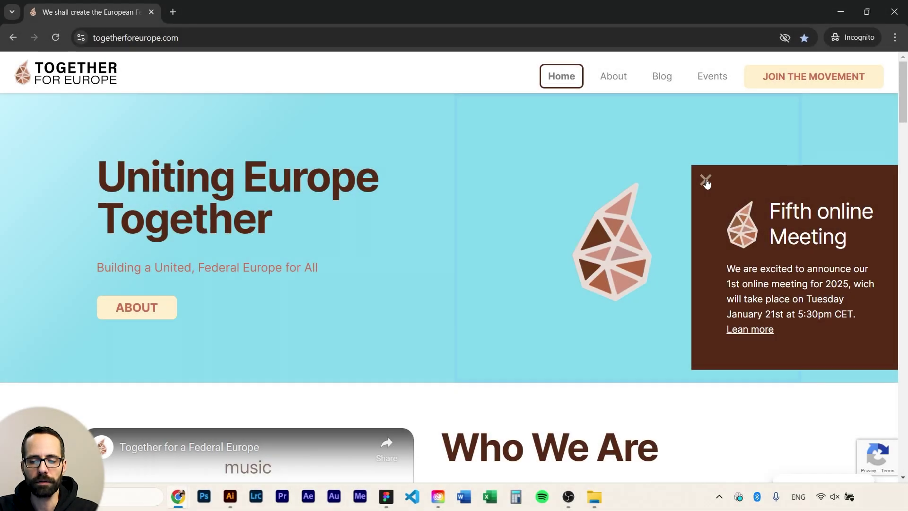
# Close the Fifth online Meeting announcement and play the Together for a Federal Europe video.
pyautogui.click(706, 180)
pyautogui.scroll(-6, 797, 251)
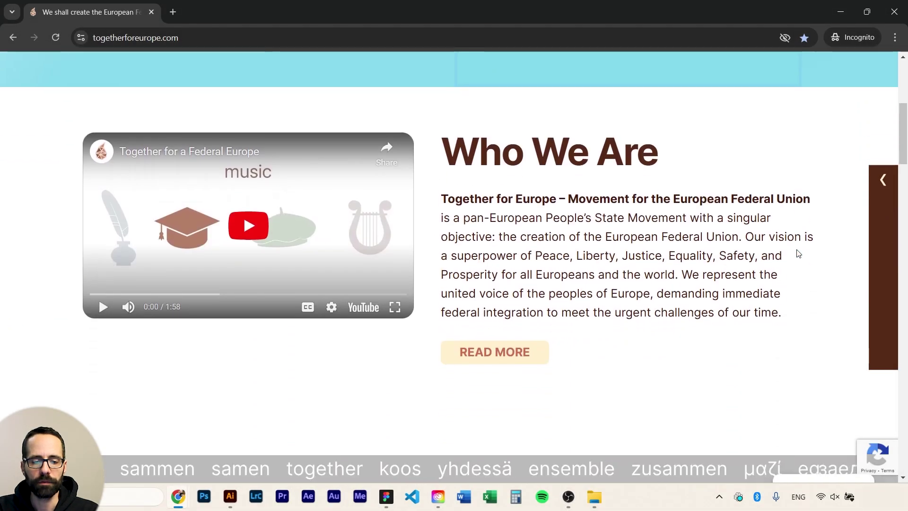
pyautogui.scroll(-1, 798, 254)
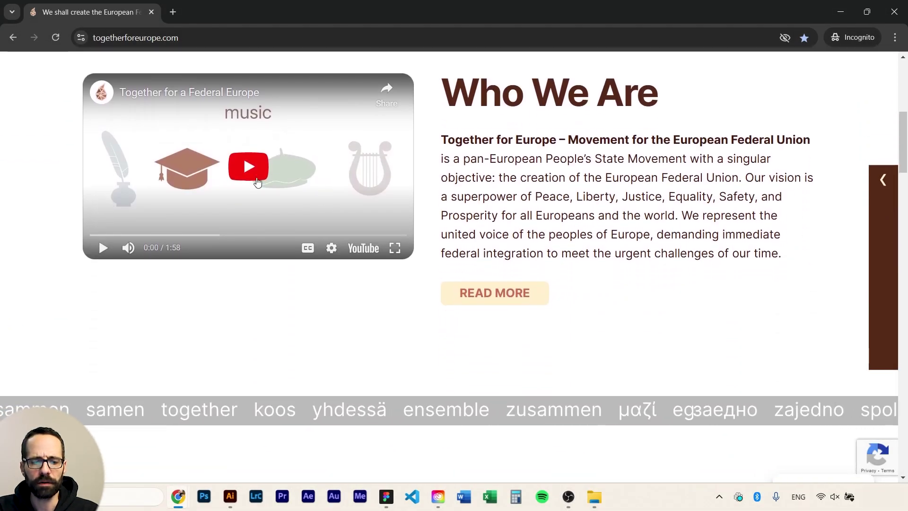
pyautogui.click(252, 171)
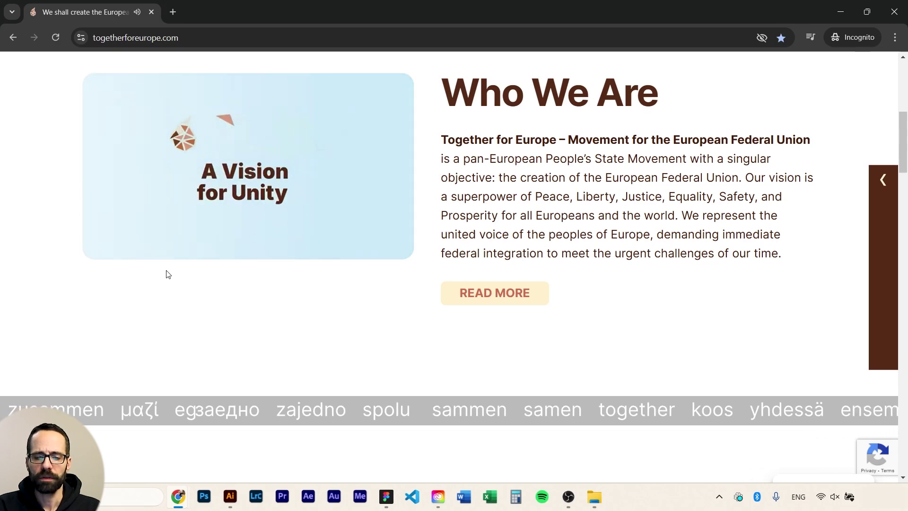
pyautogui.moveTo(159, 249)
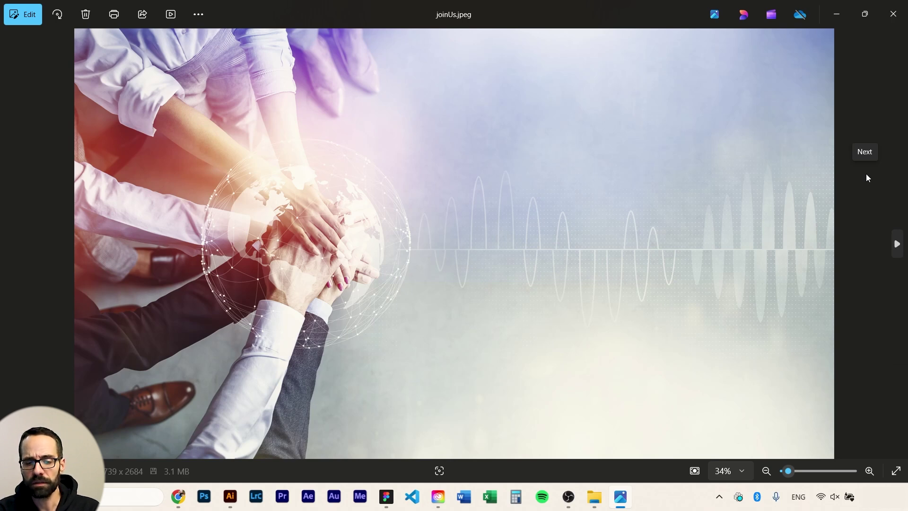
# Compare the edited joinUs-jpg banner with the original joinUs.jpeg photo.
pyautogui.click(866, 178)
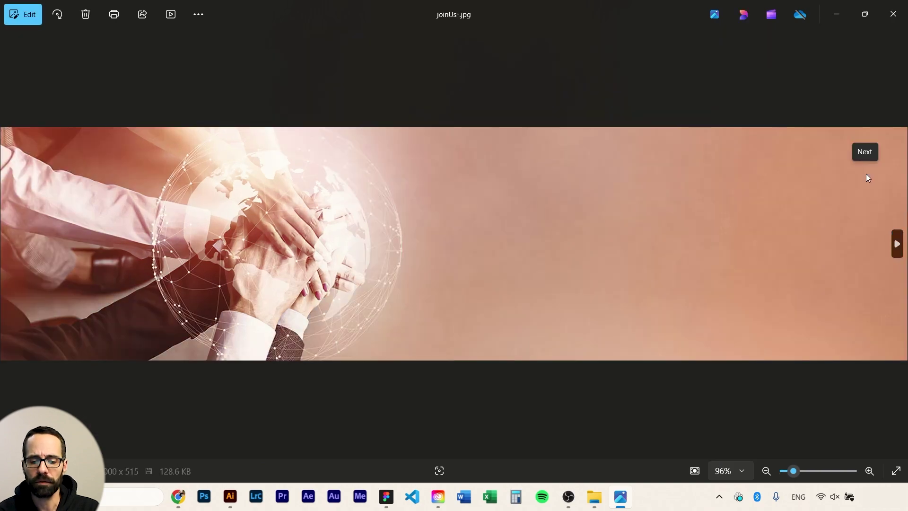
pyautogui.click(866, 177)
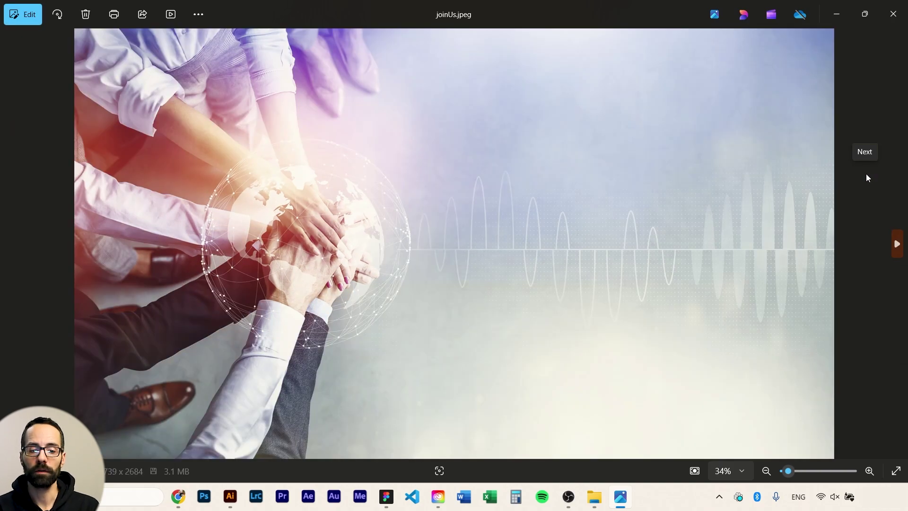
pyautogui.click(866, 177)
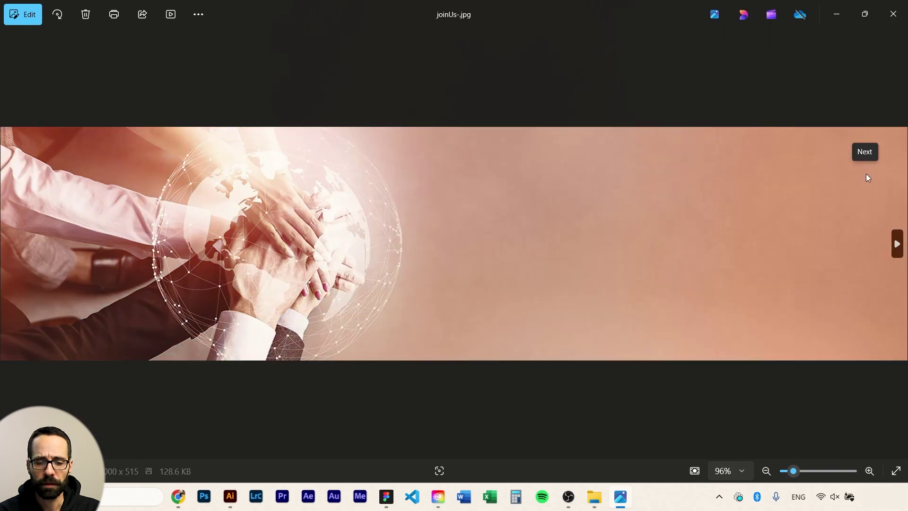
pyautogui.click(867, 177)
# Compare the pink edited our-cause-jpg with the blue original, then advance past Vision.
pyautogui.click(867, 177)
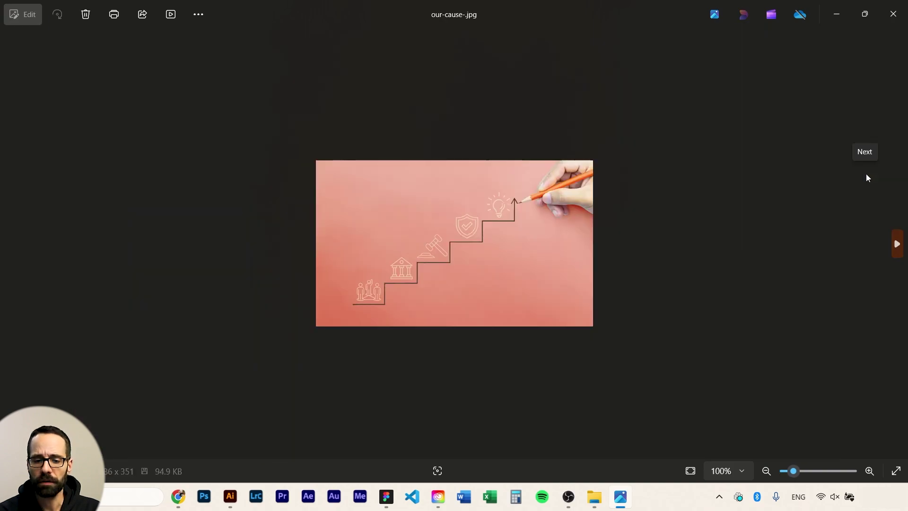
pyautogui.click(867, 178)
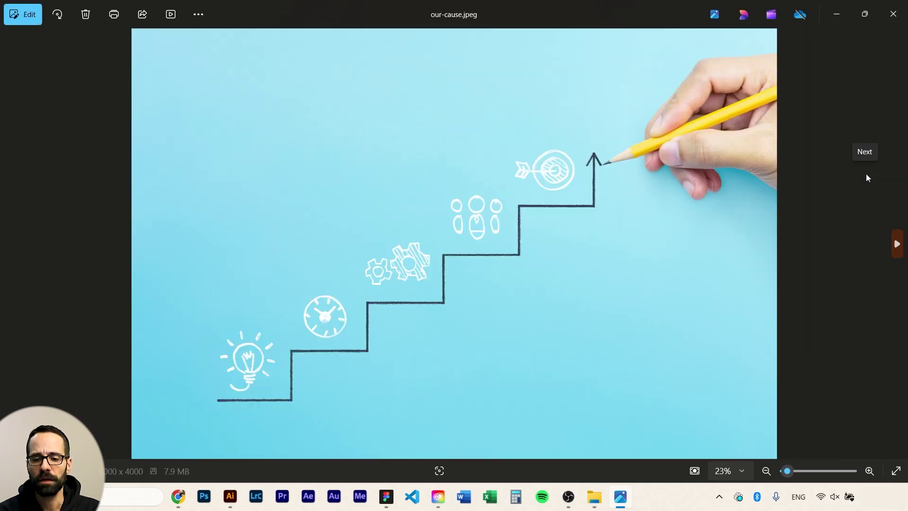
pyautogui.click(867, 177)
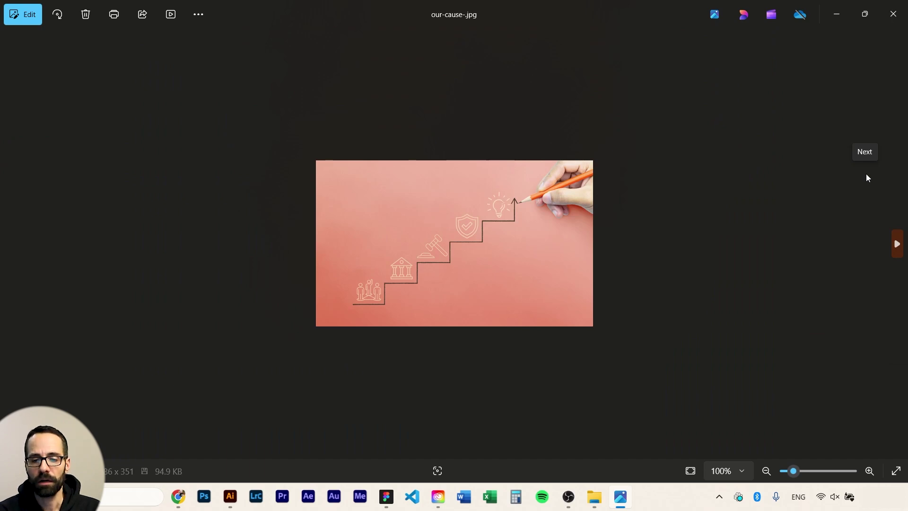
pyautogui.click(867, 178)
pyautogui.click(867, 177)
pyautogui.click(867, 177)
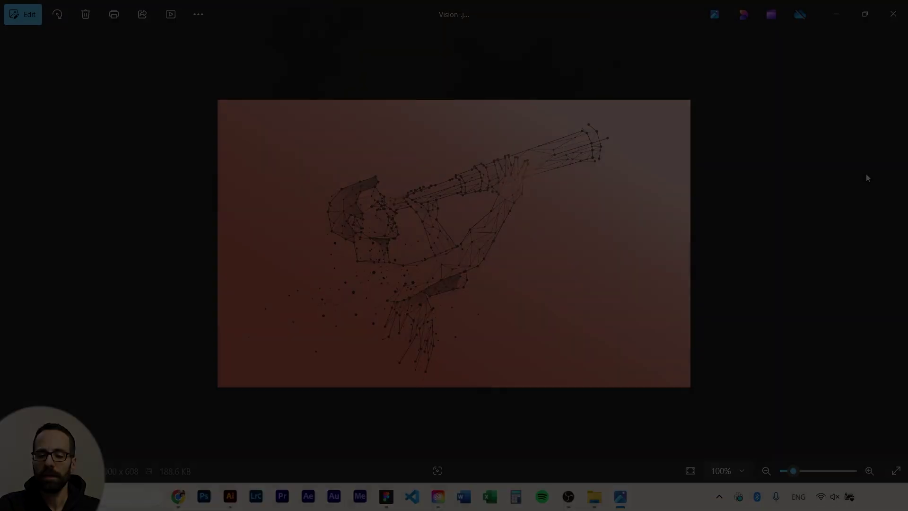